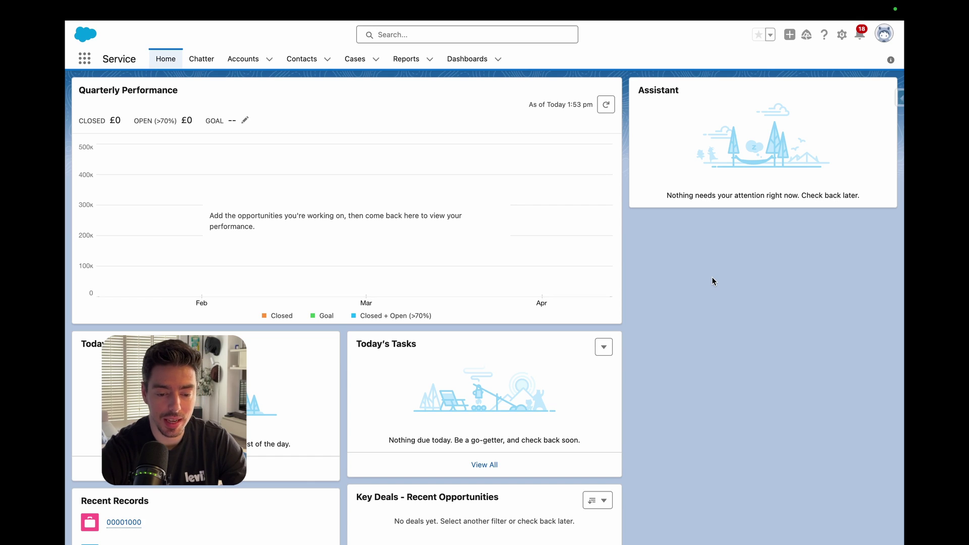
# Review the Contact Roles on Cases values in Setup: Technical Contact, Business Contact, Decision Maker, Other.
pyautogui.click(843, 36)
pyautogui.click(786, 69)
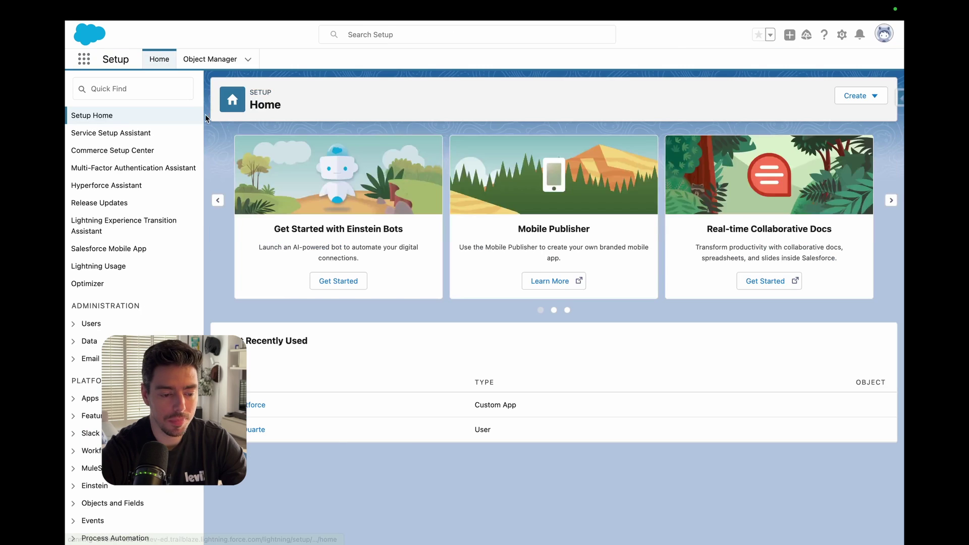
pyautogui.click(159, 89)
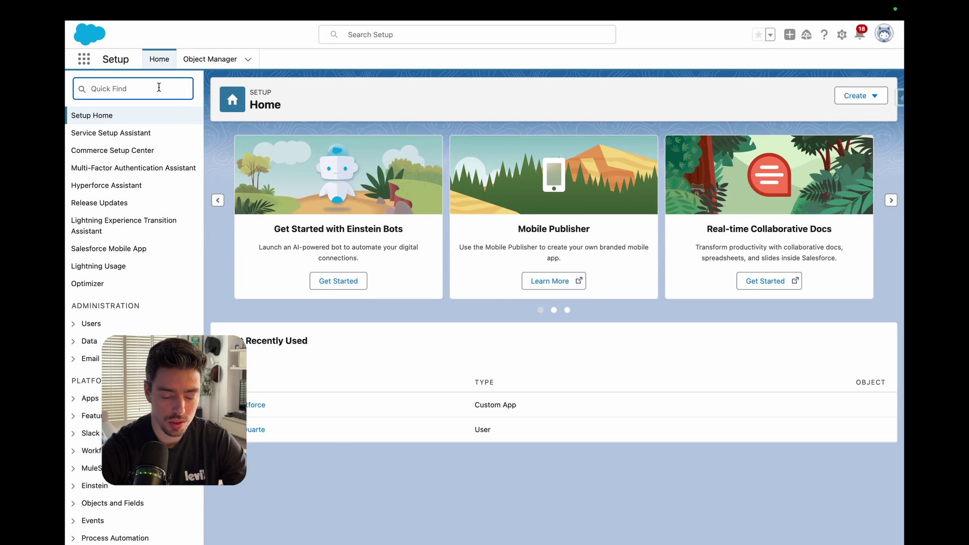
pyautogui.write('contact roles')
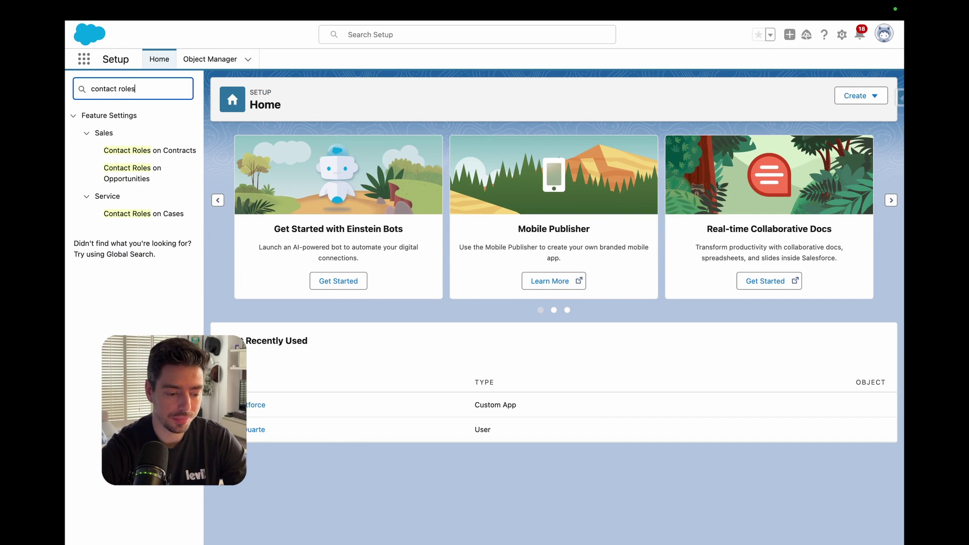
pyautogui.click(149, 218)
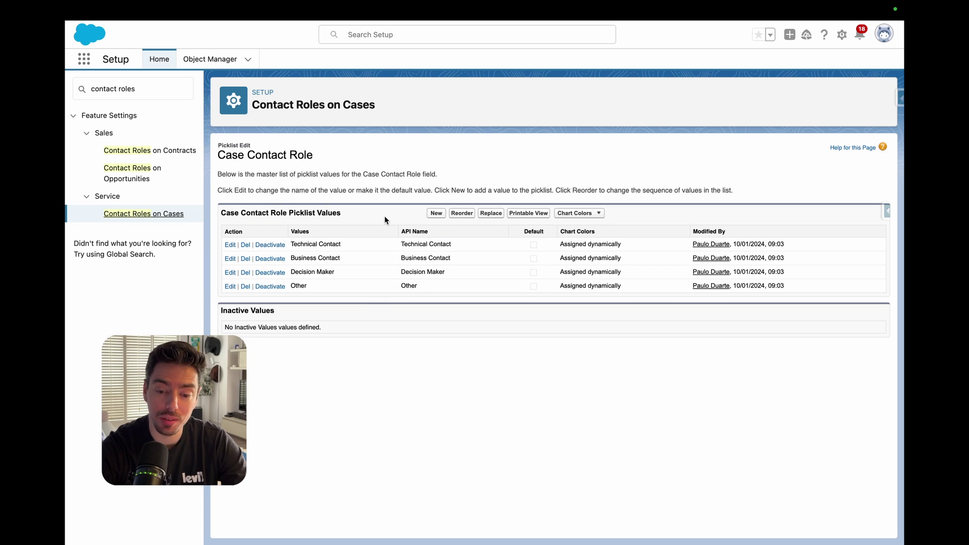
pyautogui.click(210, 60)
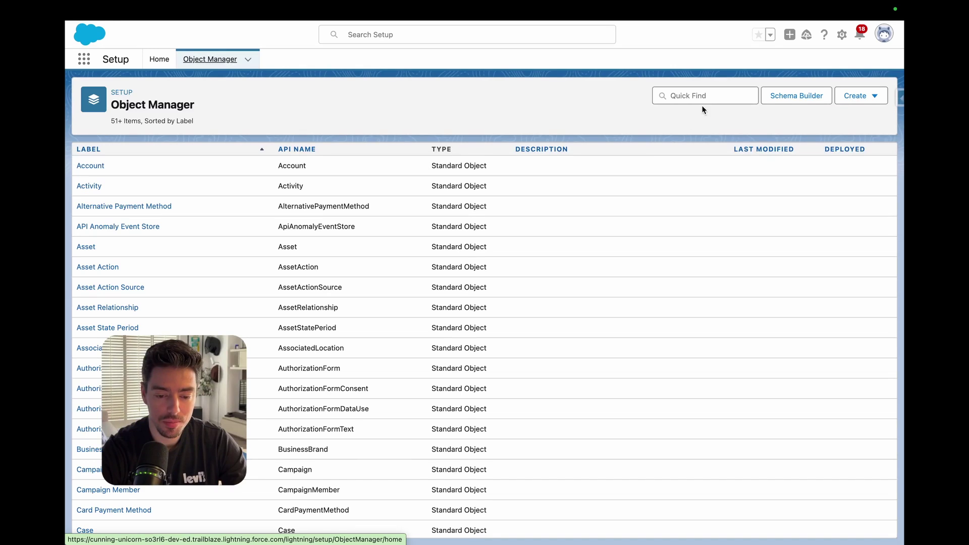
# Drag the Contact Roles related list into the Case object's Case Layout.
pyautogui.click(702, 99)
pyautogui.write('case')
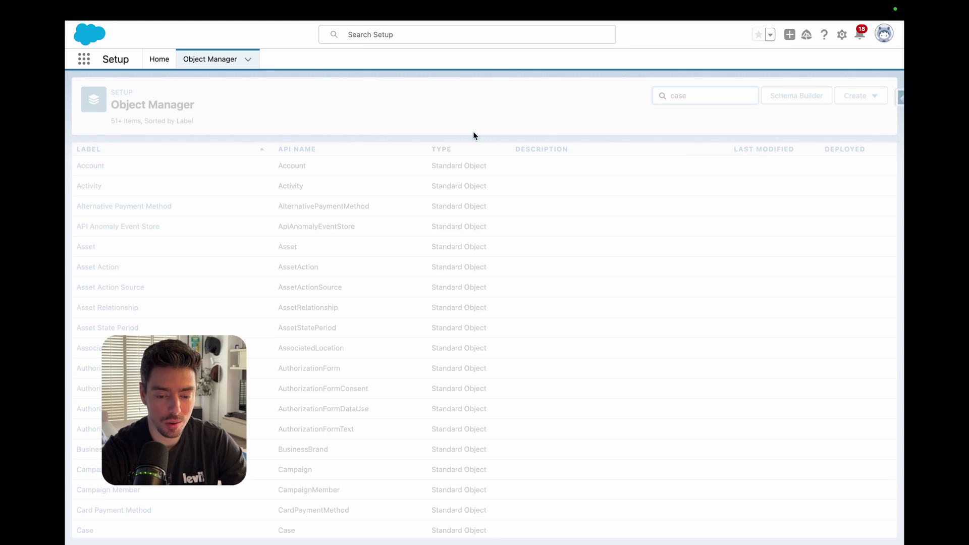
pyautogui.click(86, 165)
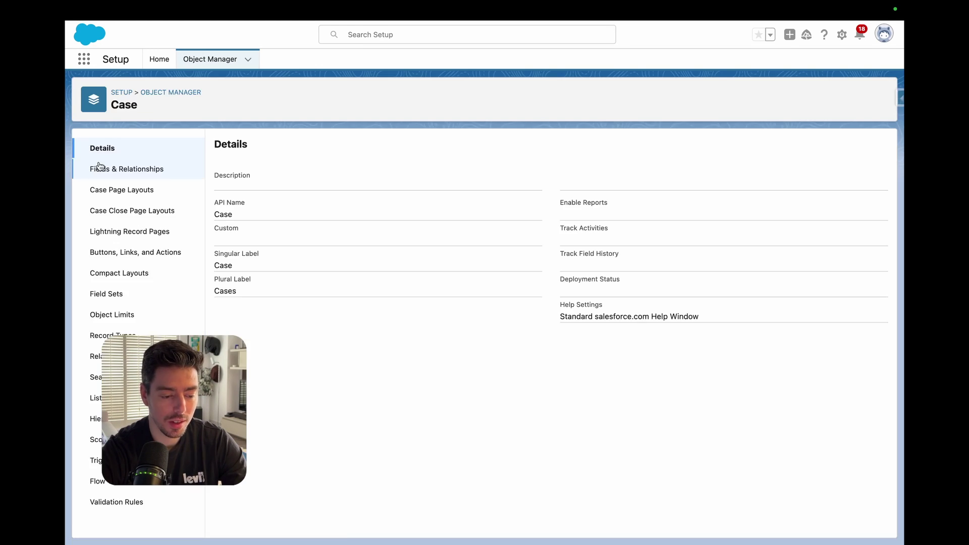
pyautogui.click(127, 192)
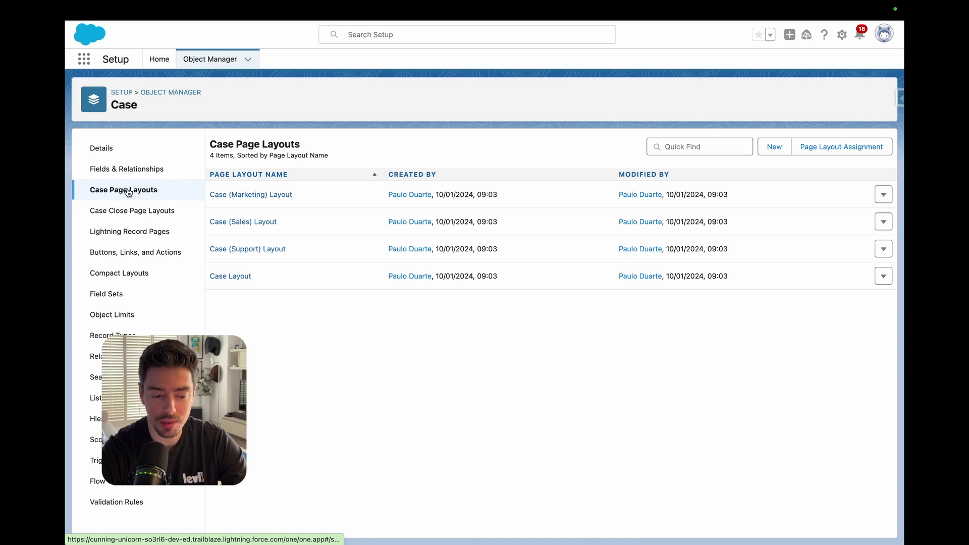
pyautogui.click(244, 280)
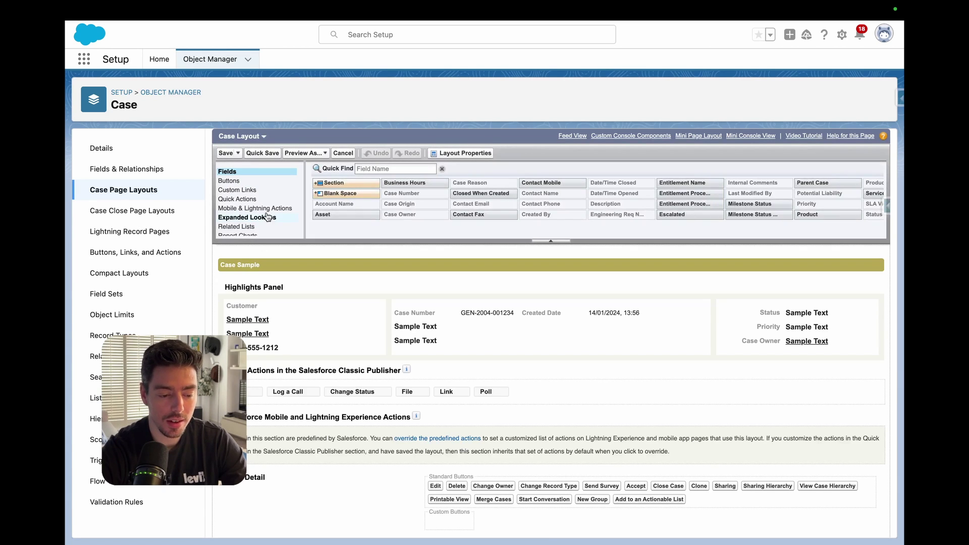
pyautogui.scroll(-10, 267, 217)
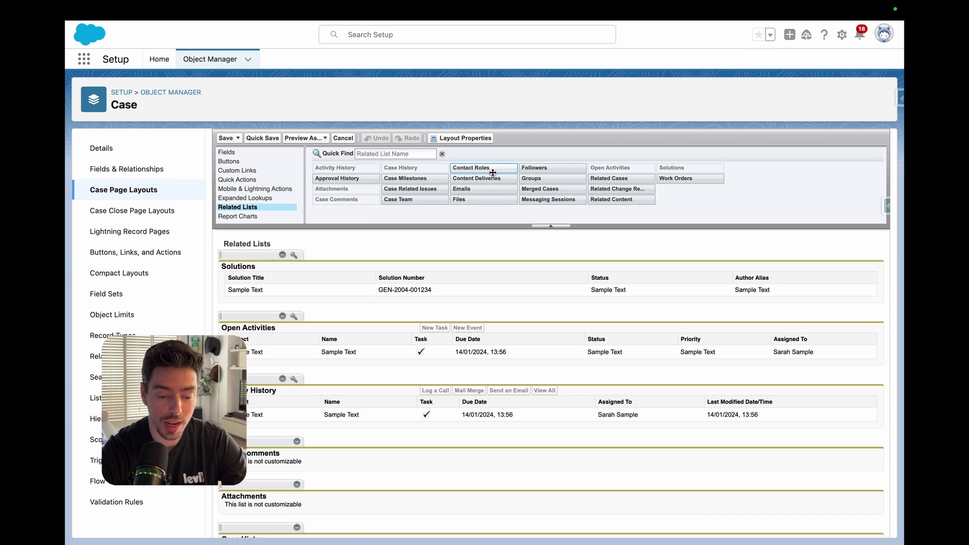
pyautogui.moveTo(495, 170); pyautogui.dragTo(396, 264)
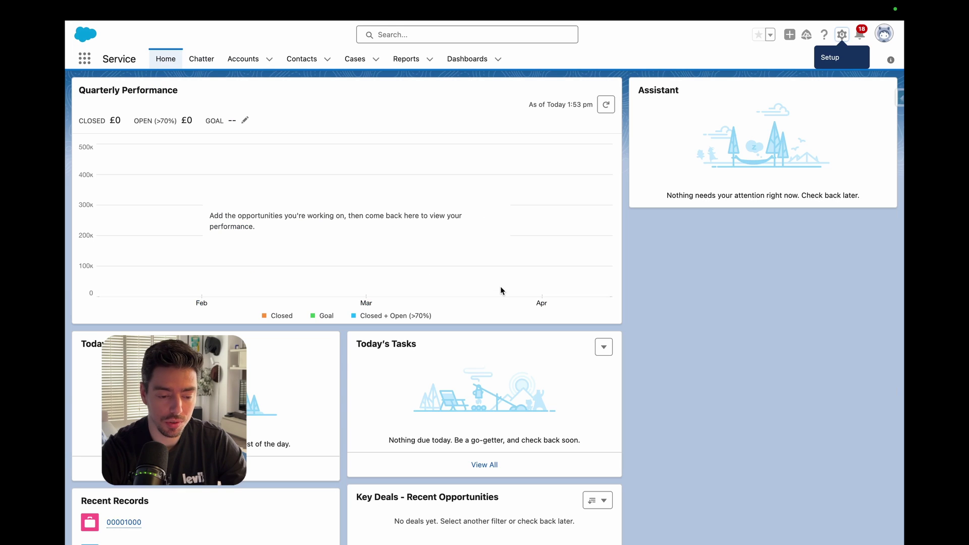
# Open the generator electrical failure case from the Cases list and show its related lists.
pyautogui.click(355, 60)
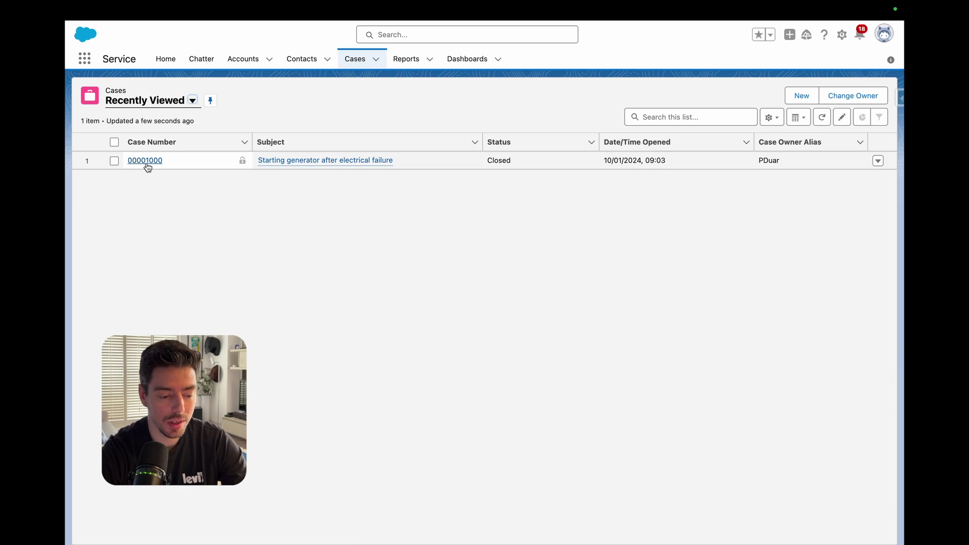
pyautogui.click(145, 160)
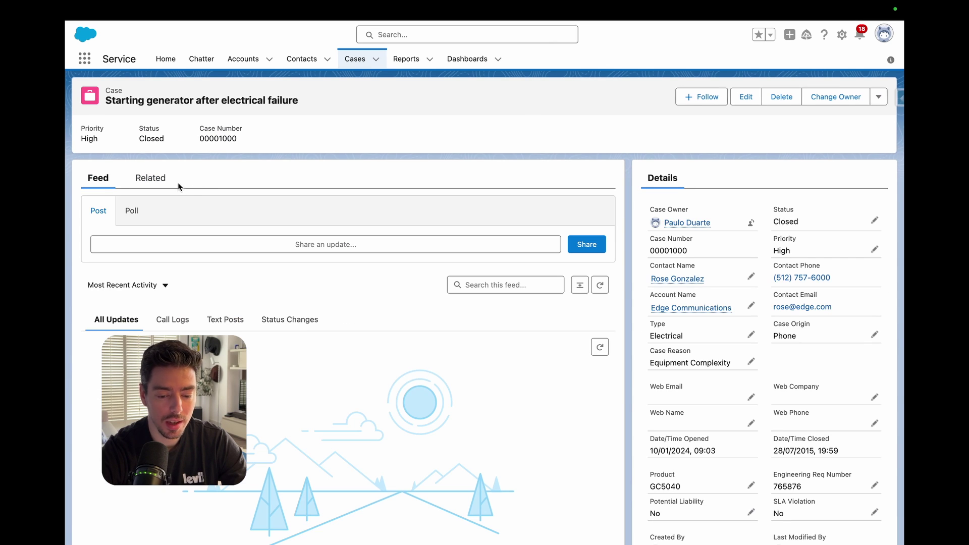
pyautogui.click(159, 185)
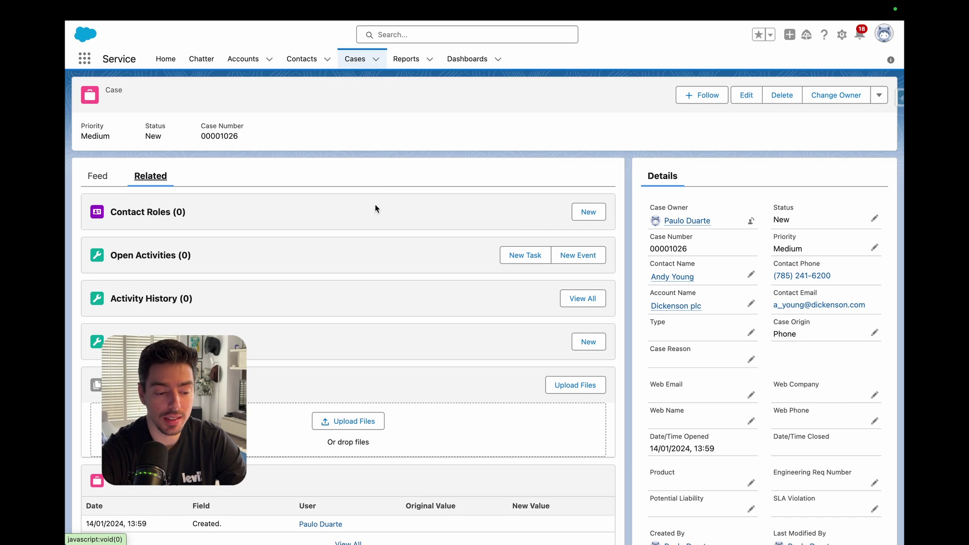
# Add the case's own contact as a new contact role with the Decision Maker role.
pyautogui.click(586, 216)
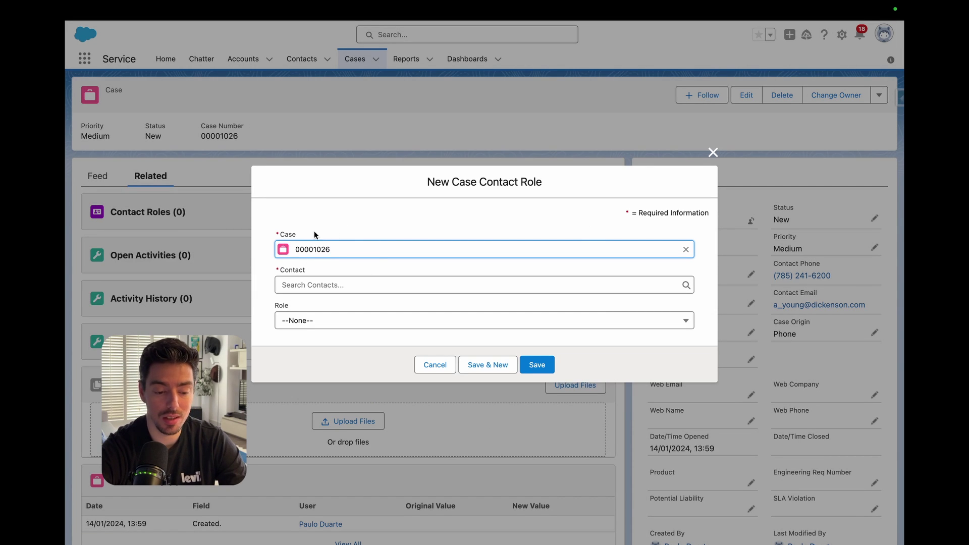
pyautogui.click(339, 285)
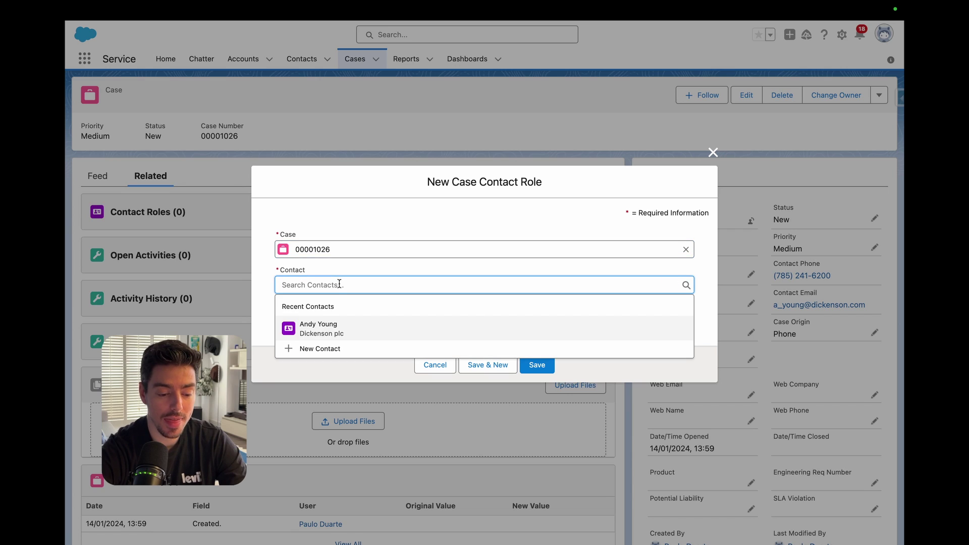
pyautogui.click(328, 324)
pyautogui.click(331, 321)
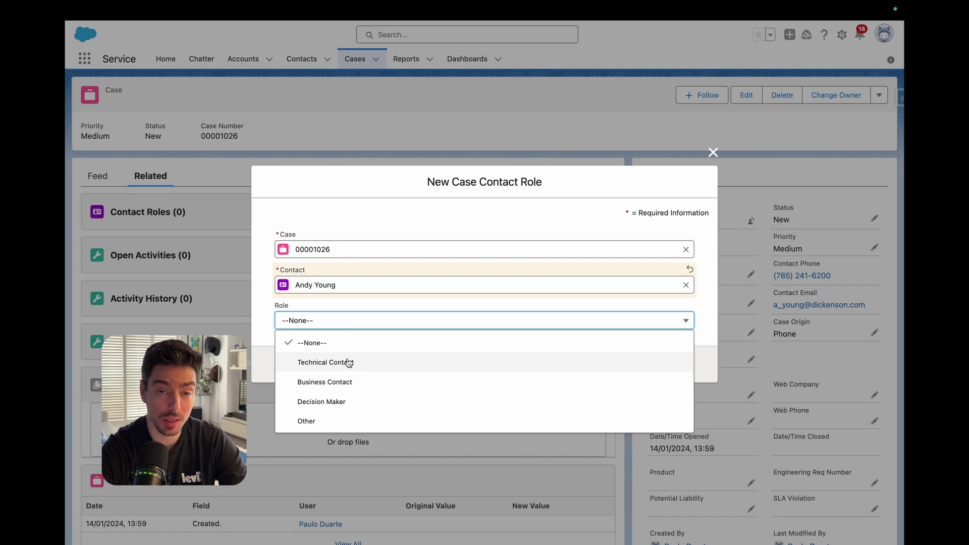
pyautogui.click(347, 397)
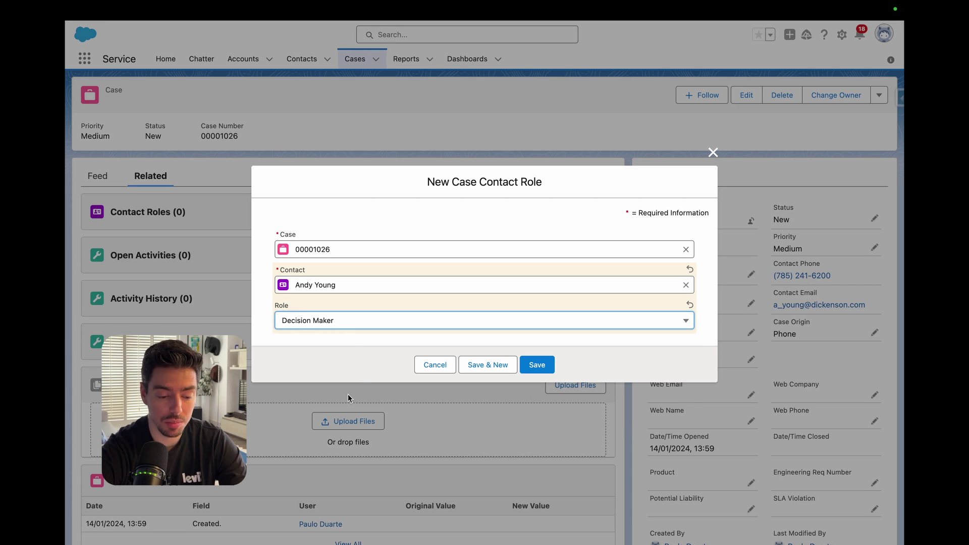
pyautogui.click(535, 364)
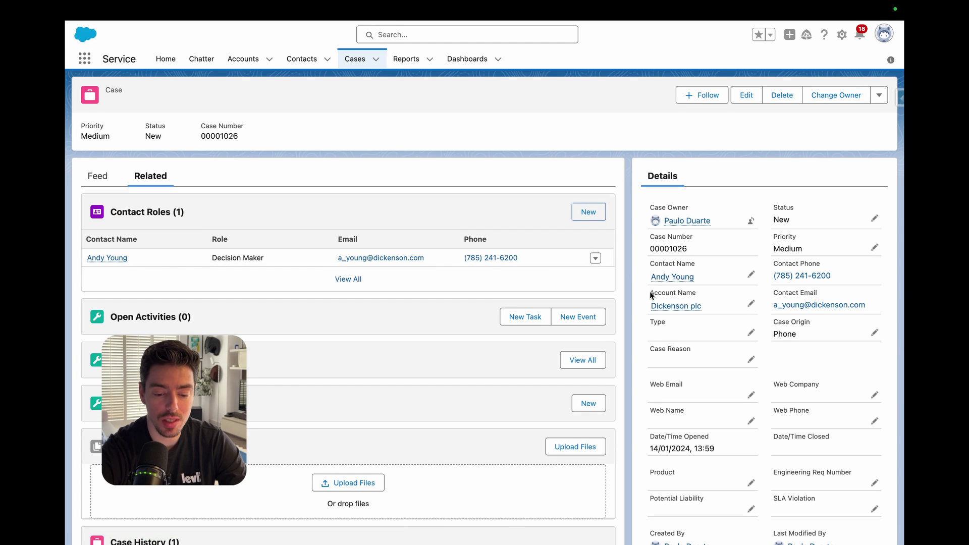
pyautogui.moveTo(709, 283)
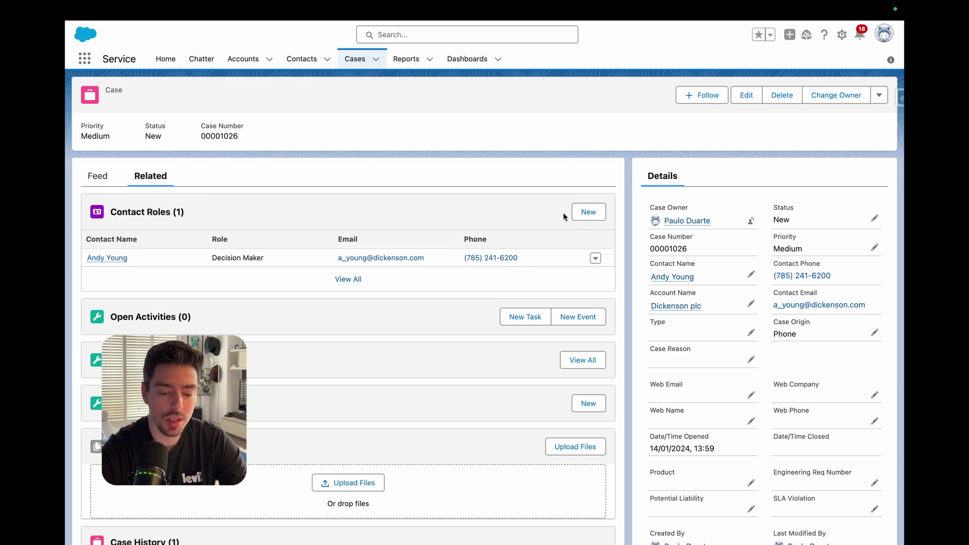
pyautogui.click(584, 212)
# Add the Edge Communications contact found by searching 'Ros' as a Technical Contact role.
pyautogui.click(409, 279)
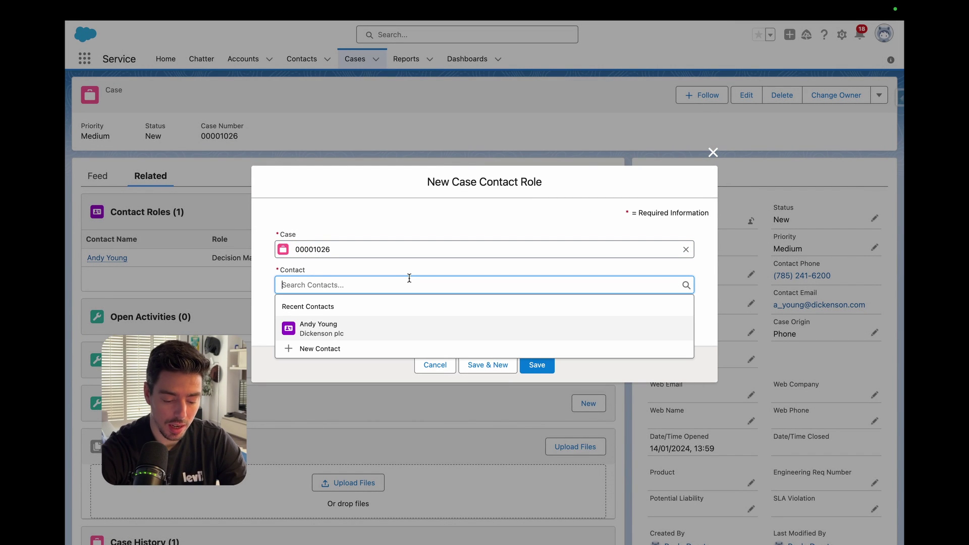
pyautogui.write('Ros')
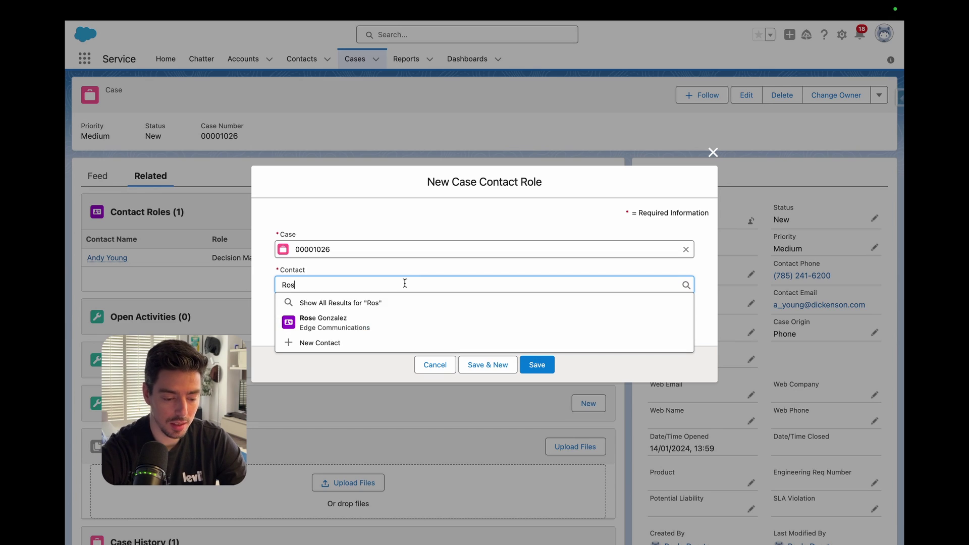
pyautogui.click(376, 316)
pyautogui.click(375, 318)
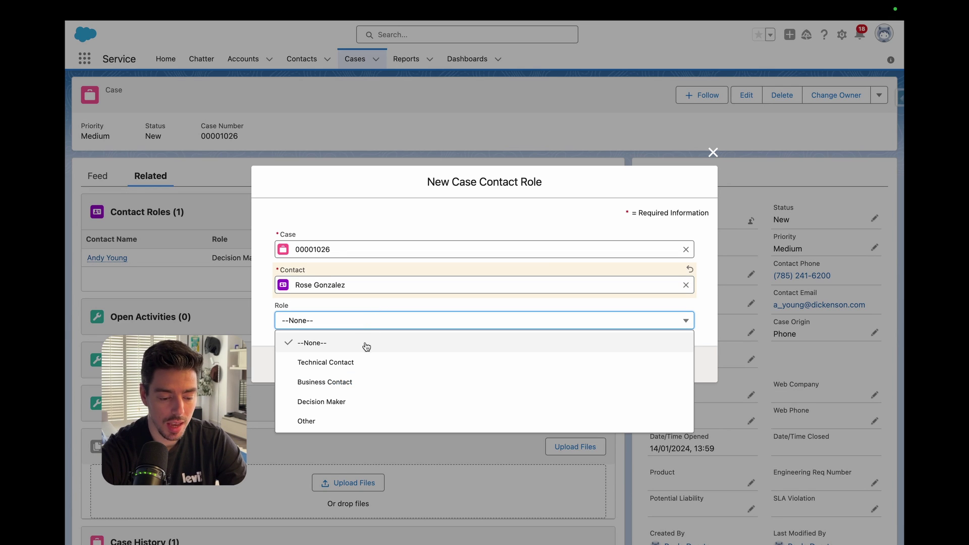
pyautogui.click(366, 360)
pyautogui.click(537, 364)
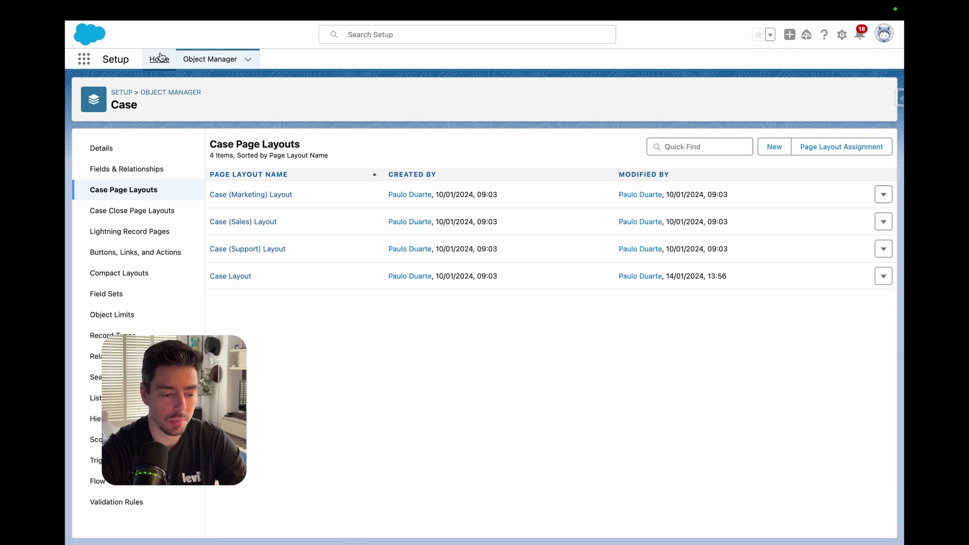
# Search 'flow' in Setup Quick Find and open the Flows list.
pyautogui.click(161, 57)
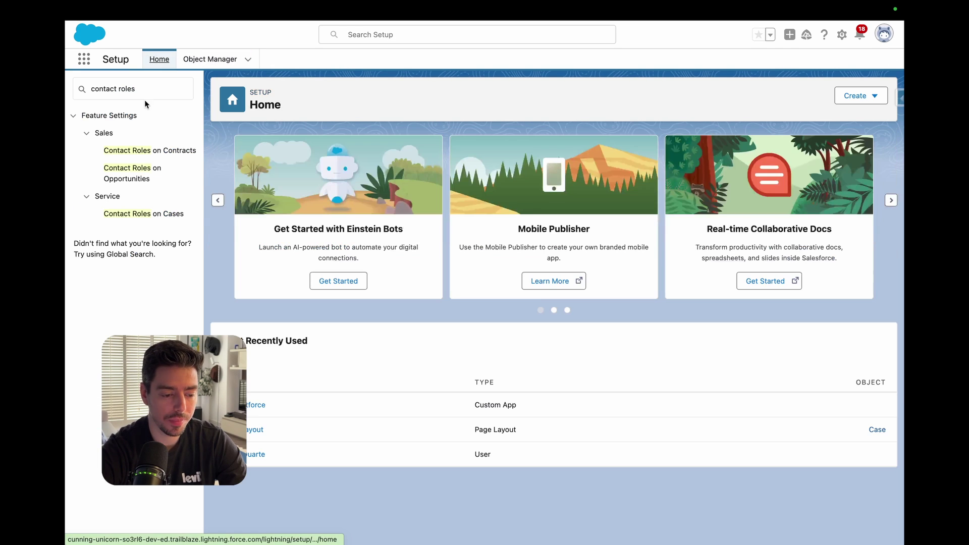
pyautogui.click(142, 90)
pyautogui.press('super+a')
pyautogui.write('flow')
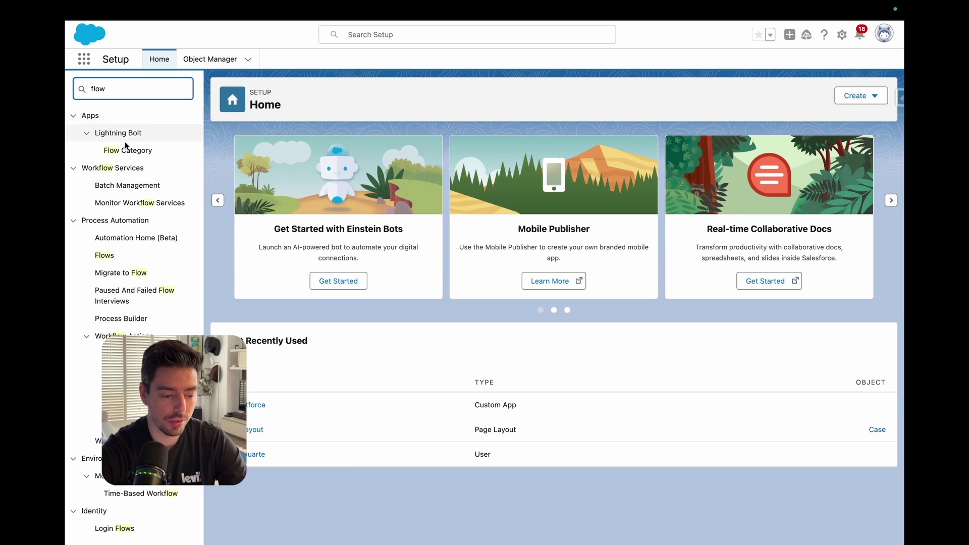
pyautogui.click(146, 255)
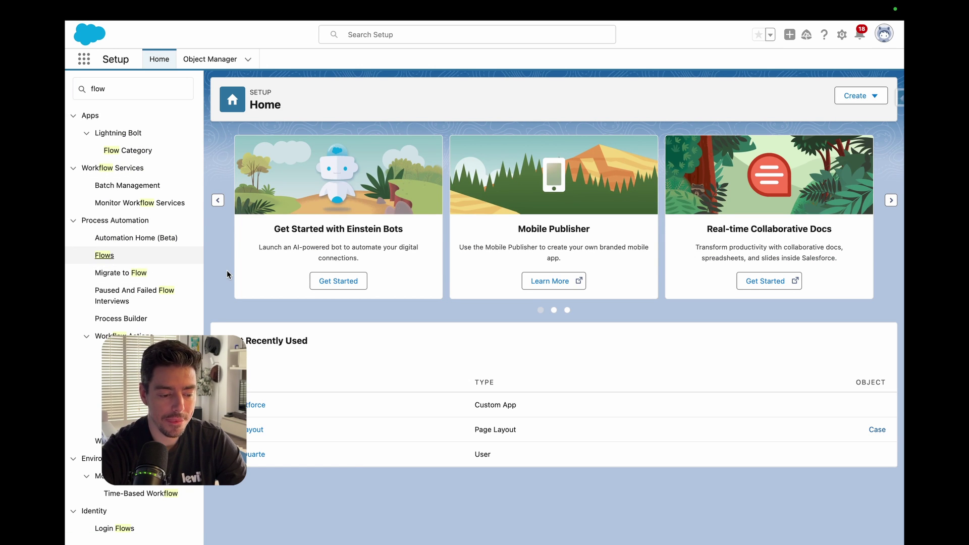
pyautogui.click(104, 255)
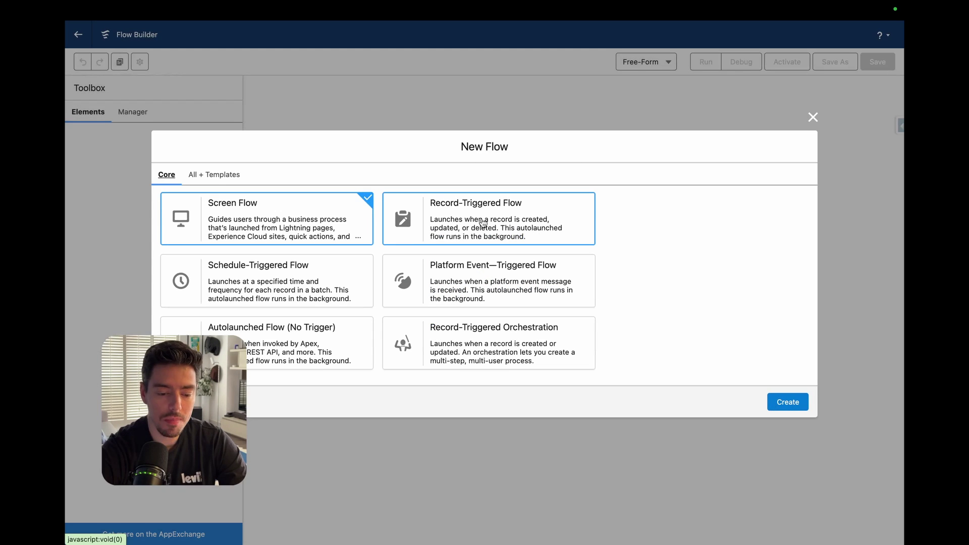
# Create a new record-triggered flow with Case as the triggering object.
pyautogui.click(447, 226)
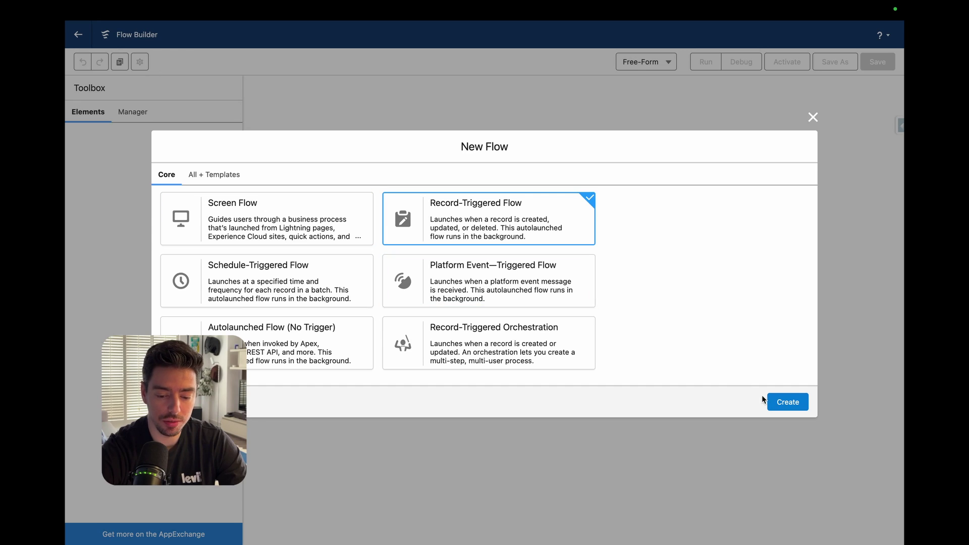
pyautogui.click(776, 402)
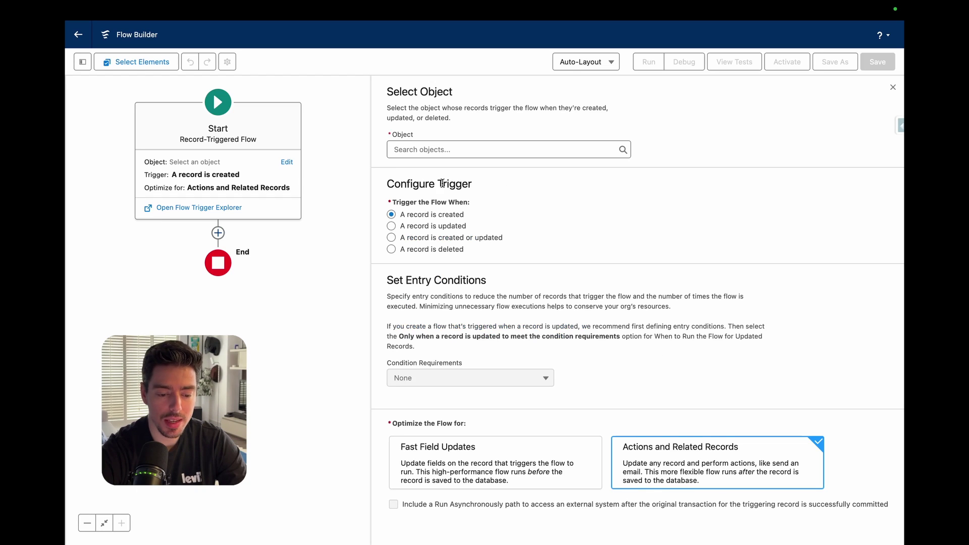
pyautogui.click(452, 150)
pyautogui.write('Case')
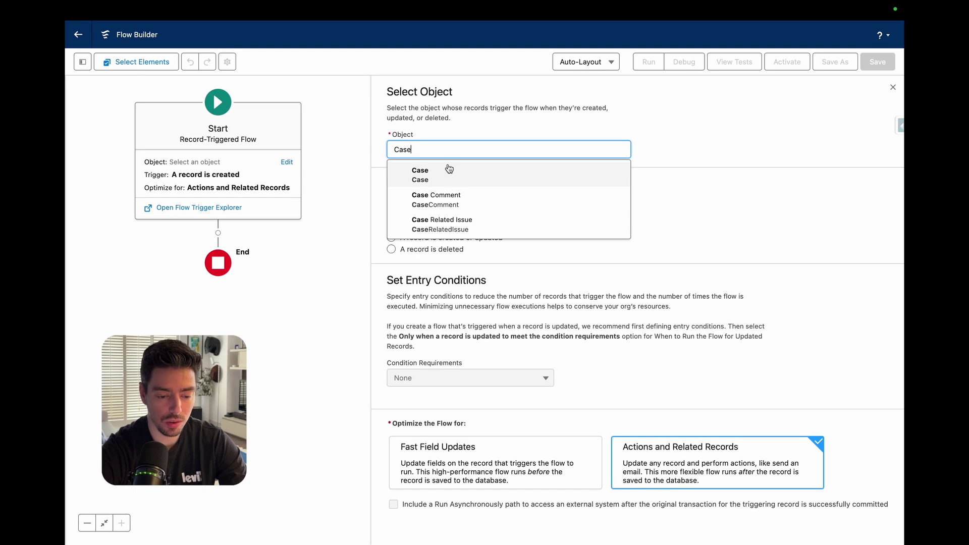
pyautogui.click(439, 172)
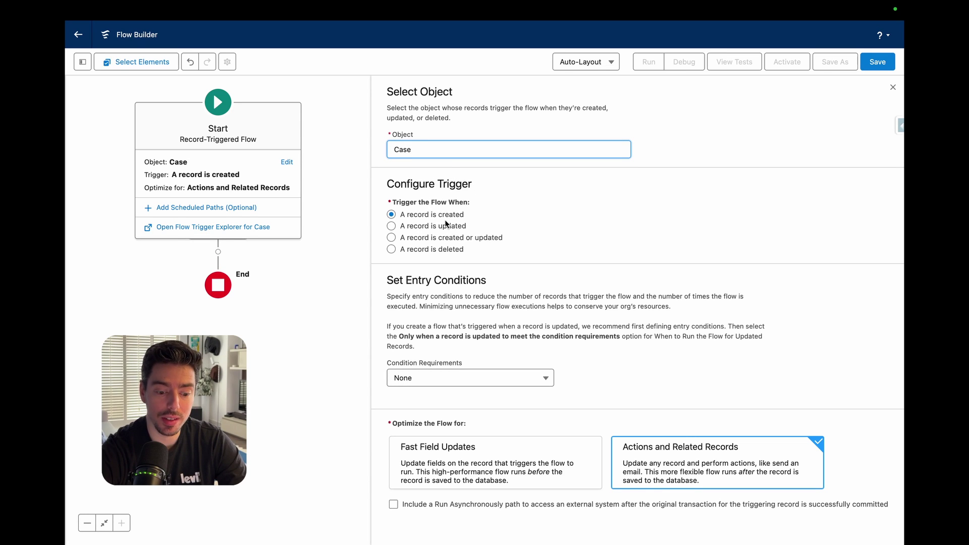
# Add an All Conditions Met entry condition: ContactId Is Null equals False.
pyautogui.click(538, 383)
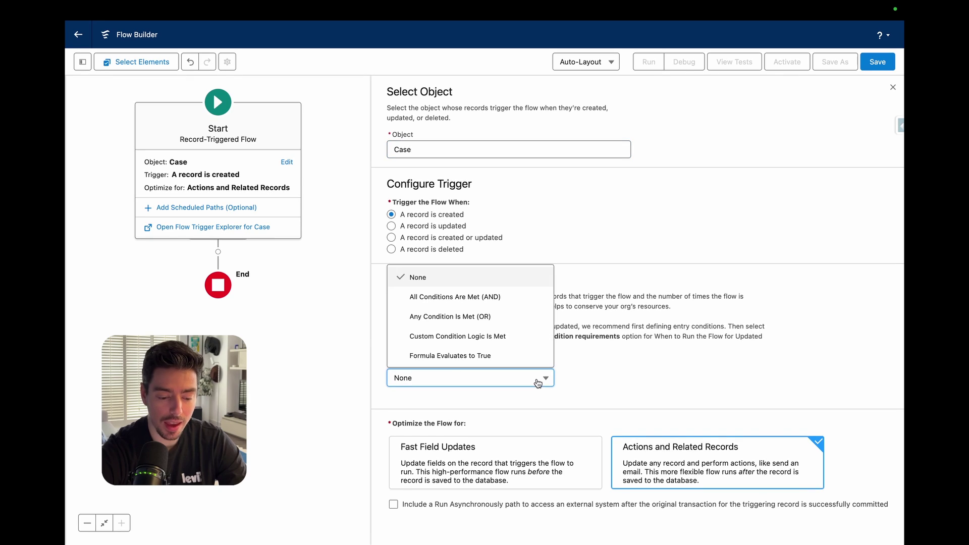
pyautogui.click(533, 298)
pyautogui.scroll(-1, 552, 334)
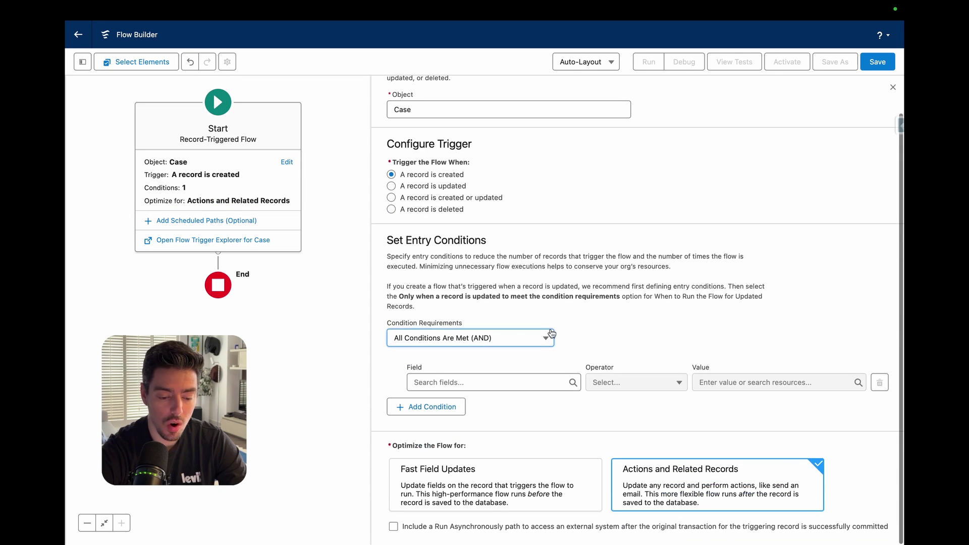
pyautogui.click(525, 379)
pyautogui.write('cont')
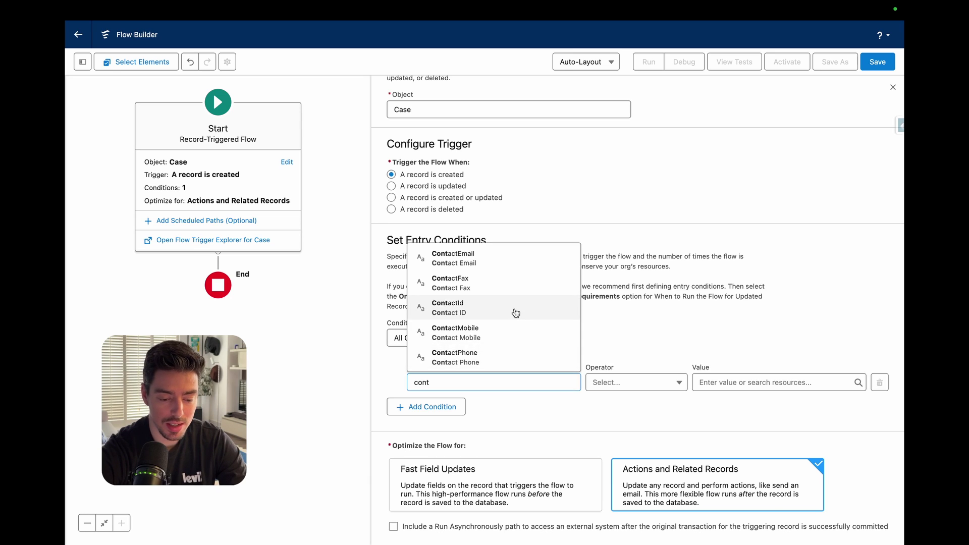
pyautogui.click(514, 310)
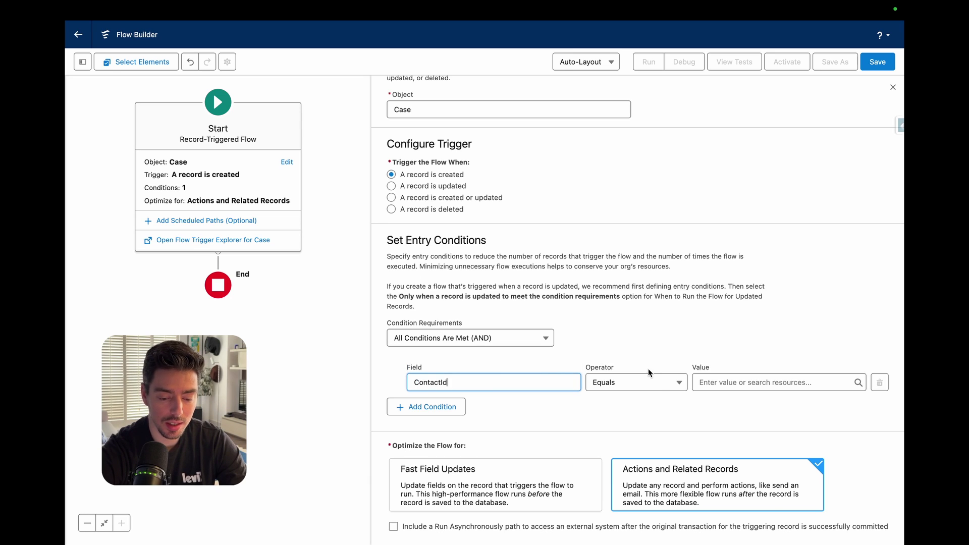
pyautogui.click(657, 384)
pyautogui.click(658, 365)
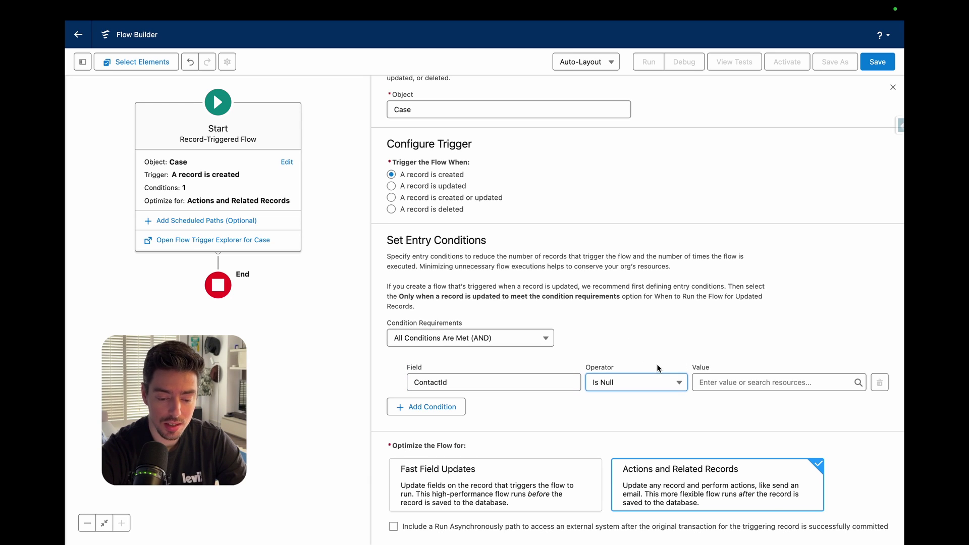
pyautogui.click(736, 382)
pyautogui.write('fal')
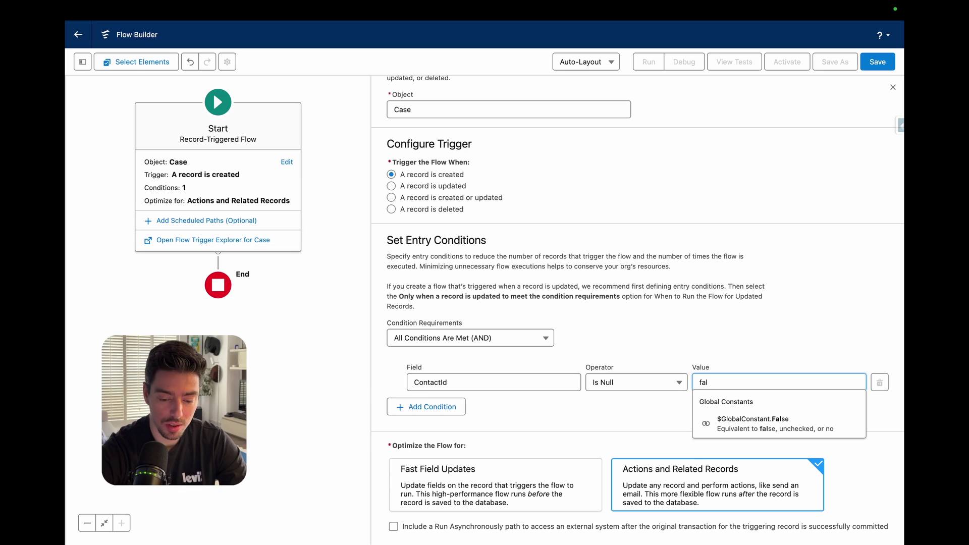
pyautogui.write('se')
pyautogui.click(738, 422)
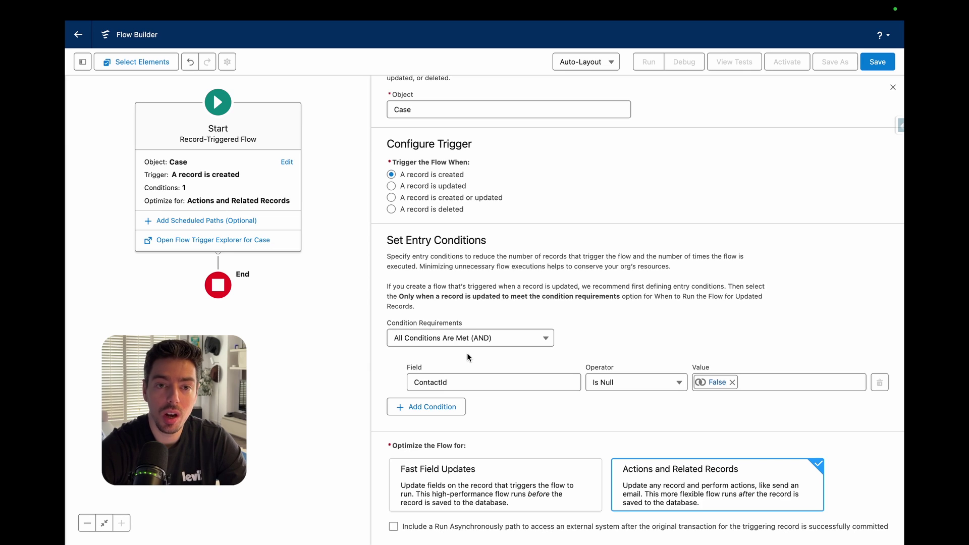
pyautogui.scroll(2, 467, 353)
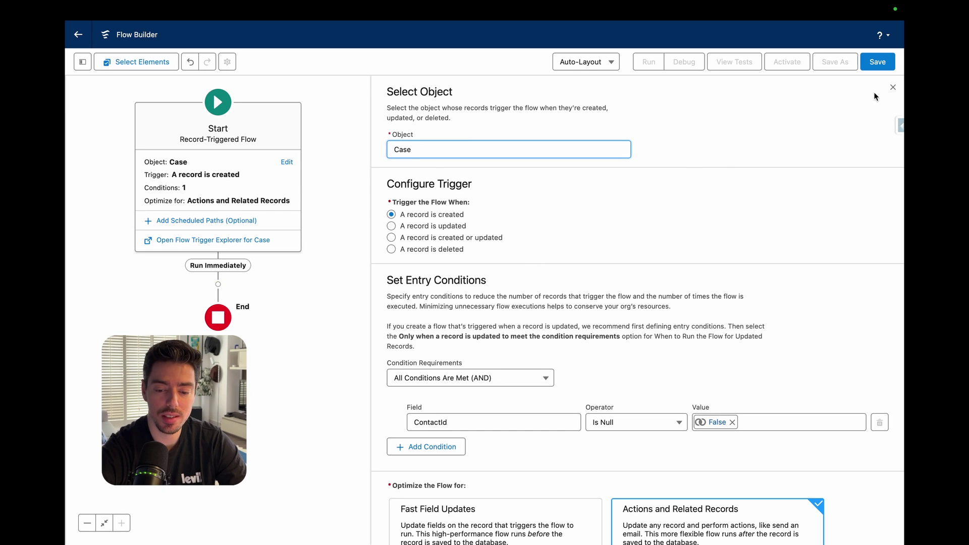
pyautogui.click(893, 87)
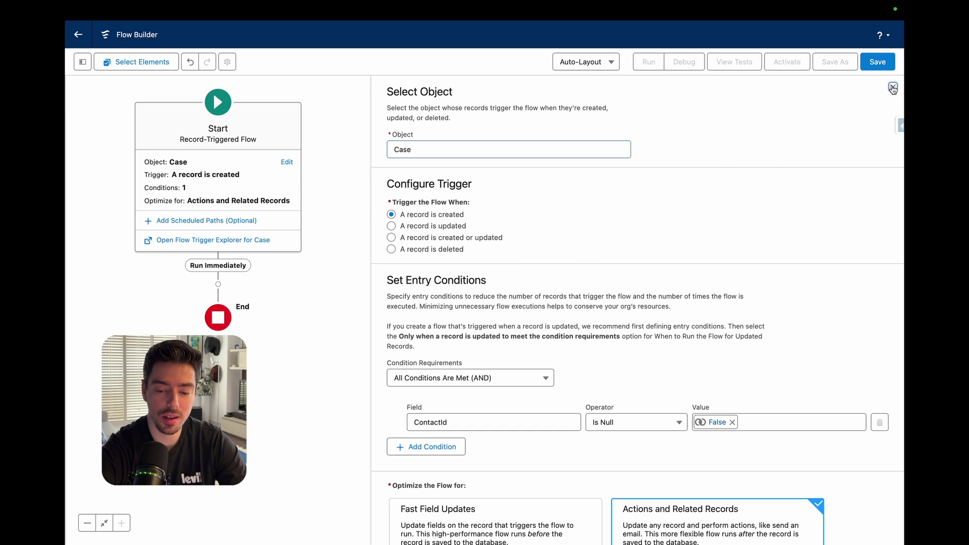
# Add a Create Records element 'insert Contact Role' creating a Case Contact Role from separate values.
pyautogui.click(218, 285)
pyautogui.write('creat')
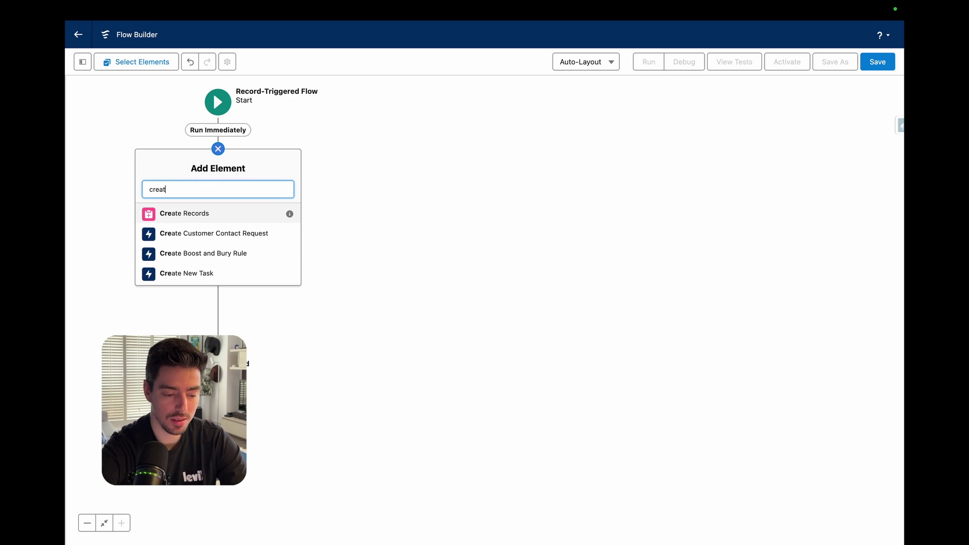
pyautogui.click(216, 215)
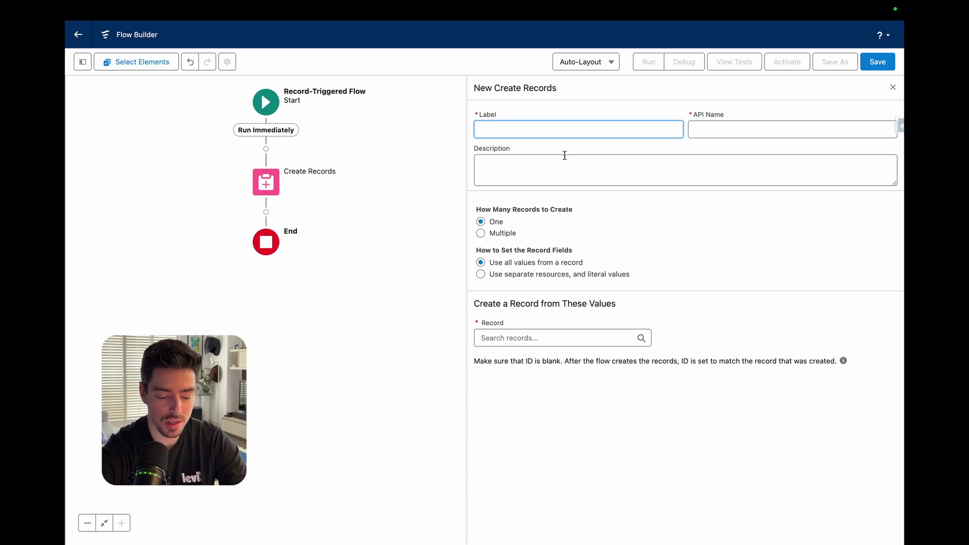
pyautogui.write('c')
pyautogui.write('insert ')
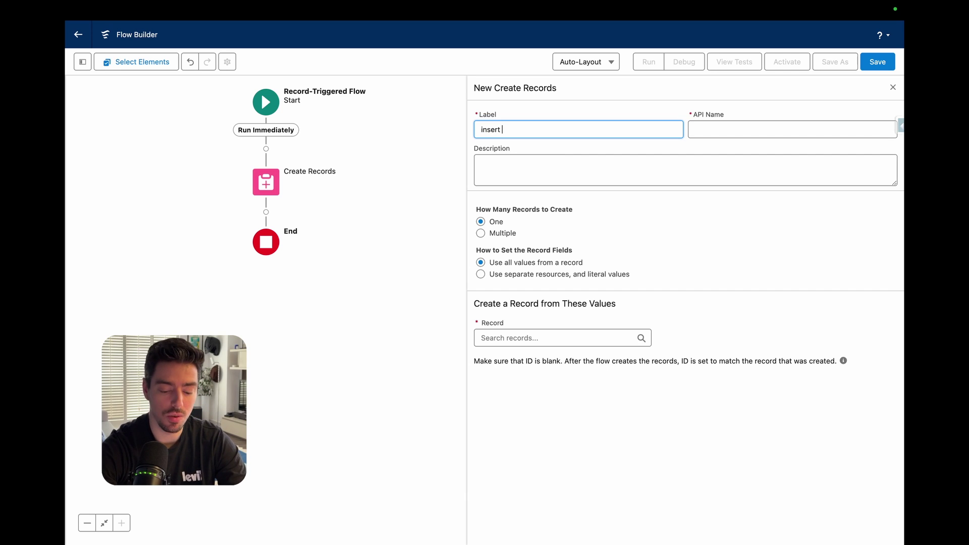
pyautogui.write('Contact Role')
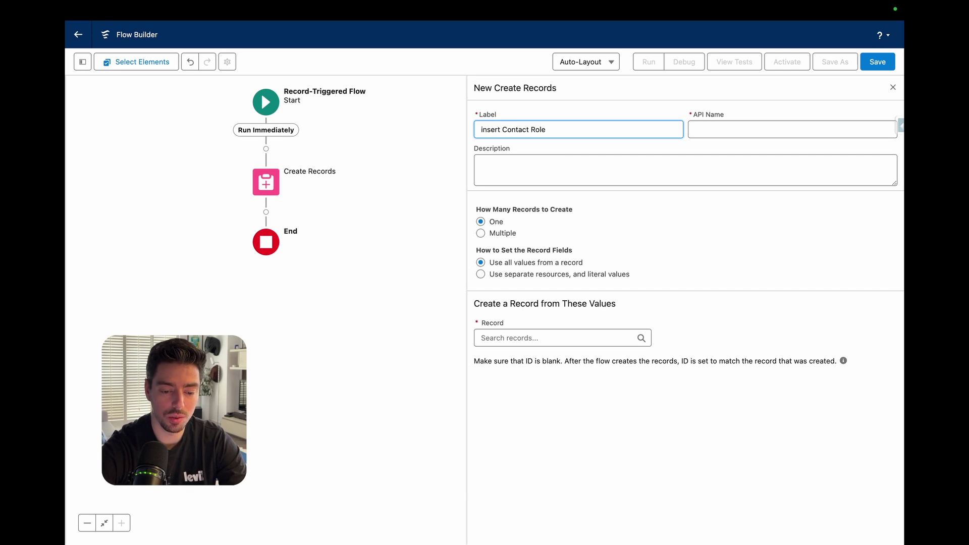
pyautogui.press('Tab')
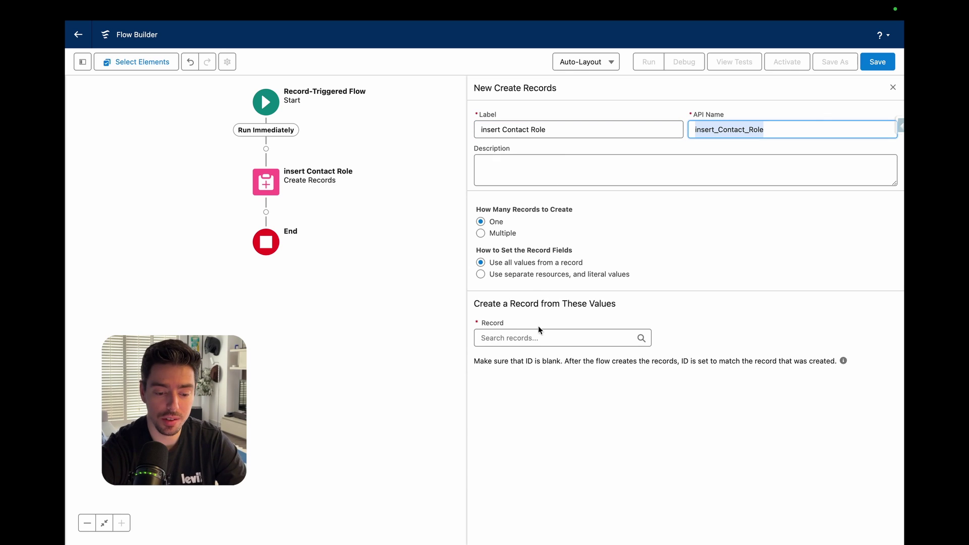
pyautogui.click(513, 275)
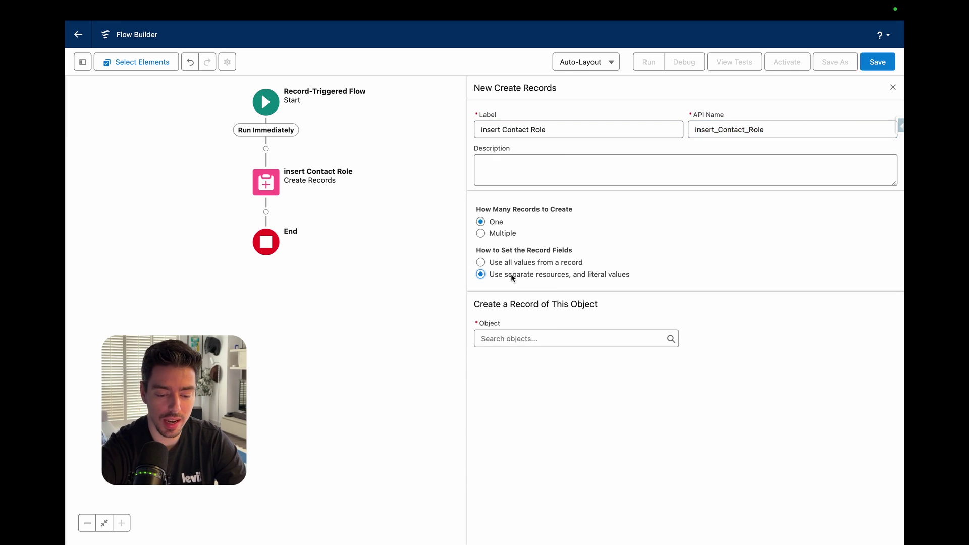
pyautogui.click(545, 337)
pyautogui.write('Contact')
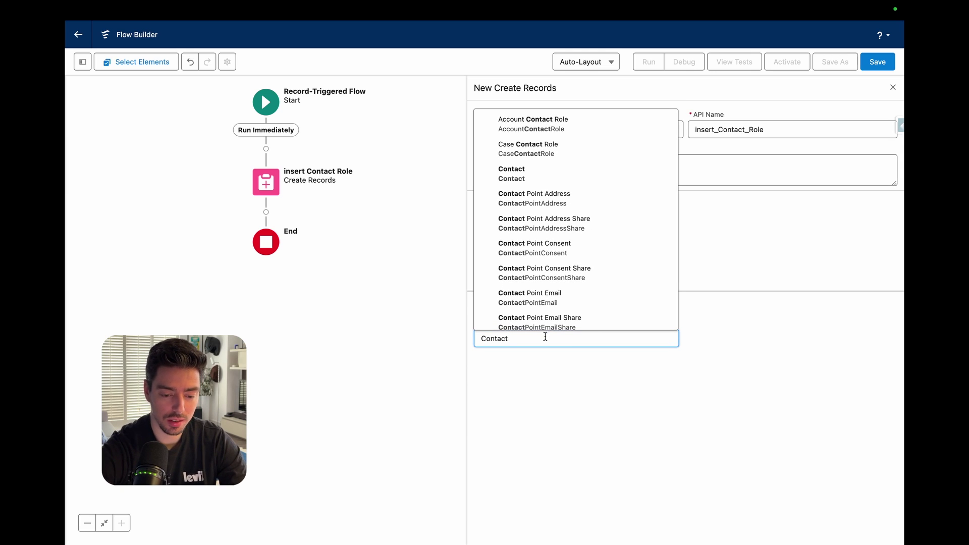
pyautogui.click(581, 149)
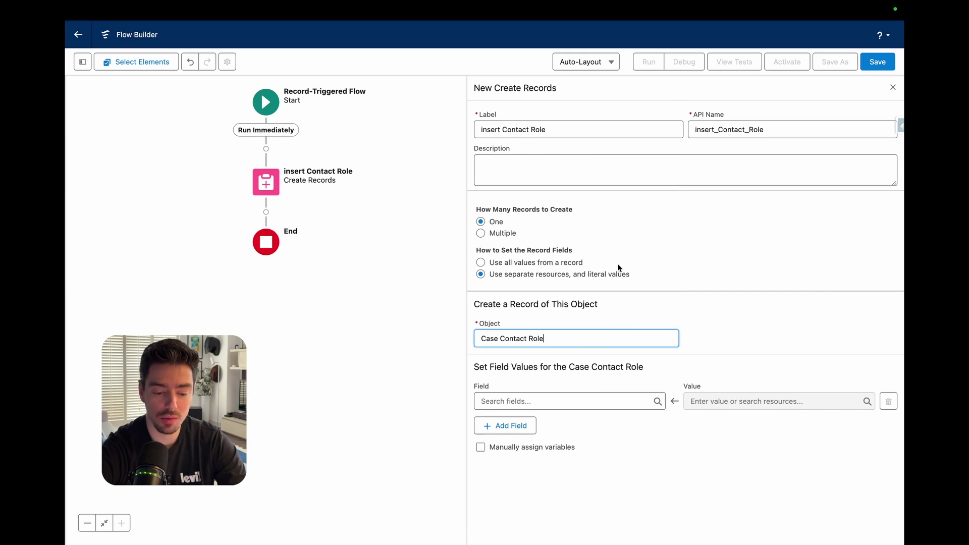
# Add CasesId, ContactId and Role field rows to the Case Contact Role record.
pyautogui.click(568, 400)
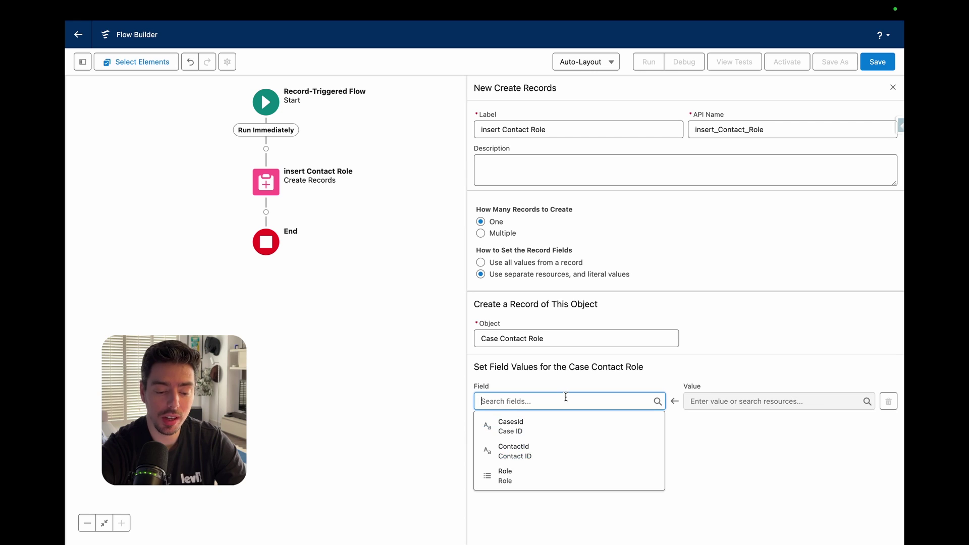
pyautogui.click(560, 425)
pyautogui.click(519, 426)
pyautogui.click(523, 432)
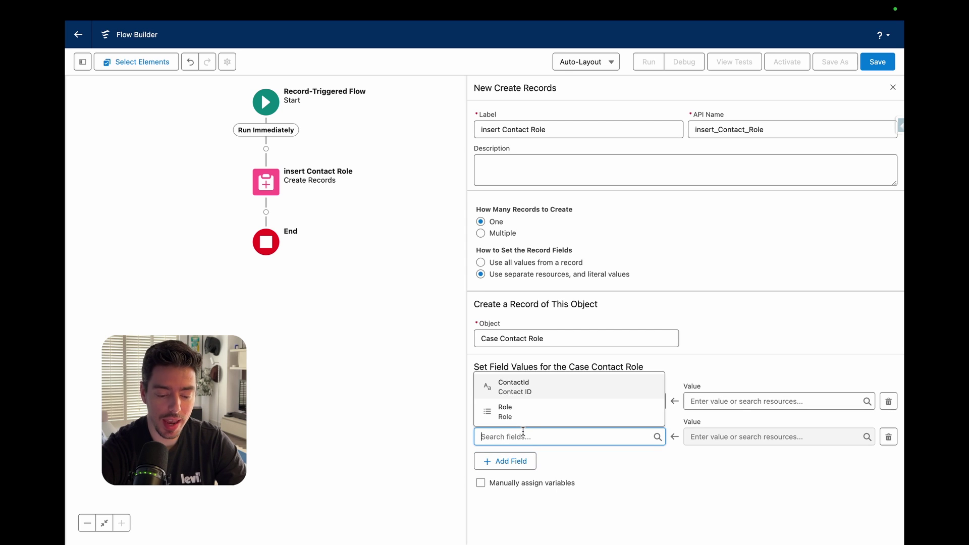
pyautogui.click(555, 389)
pyautogui.click(513, 460)
pyautogui.click(523, 472)
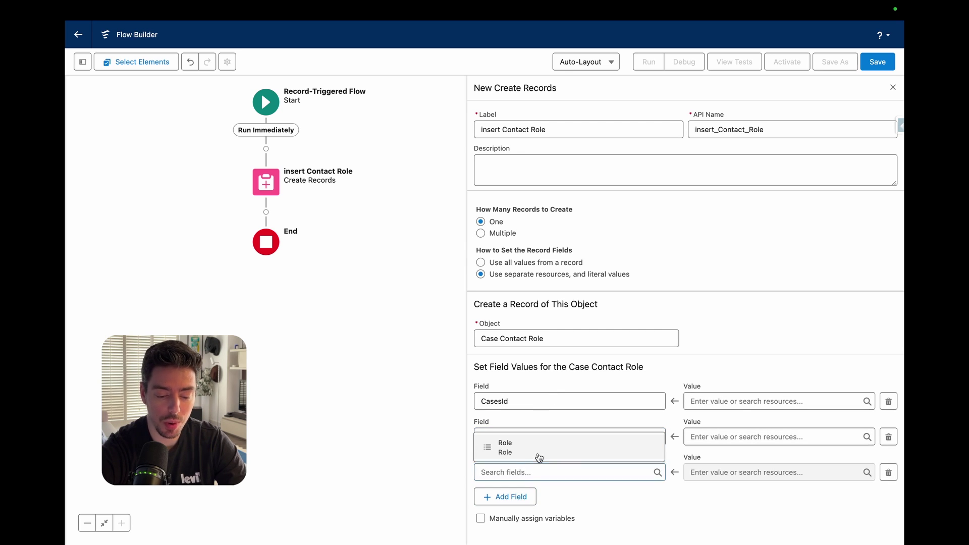
pyautogui.click(537, 453)
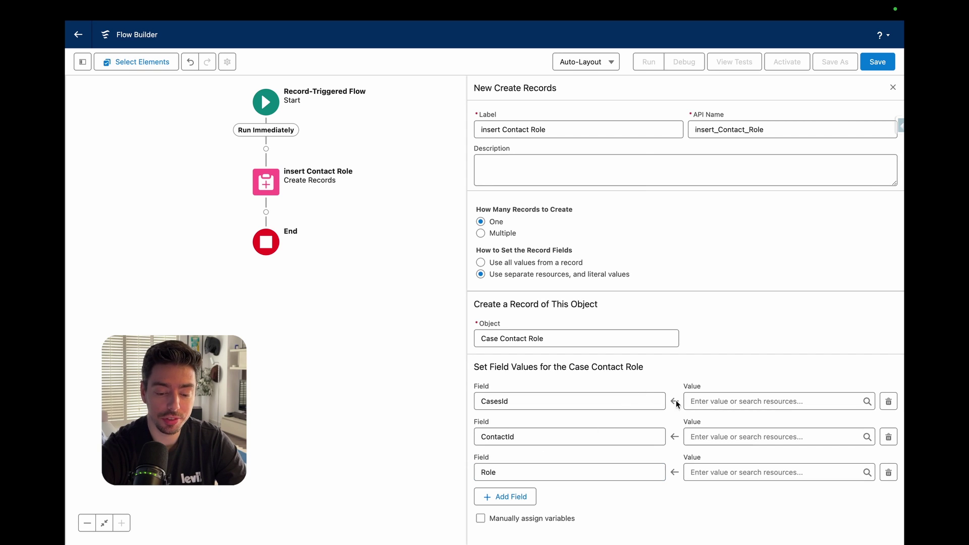
# Map CasesId to $Record > Id and ContactId to $Record > ContactId.
pyautogui.click(707, 402)
pyautogui.write('reco')
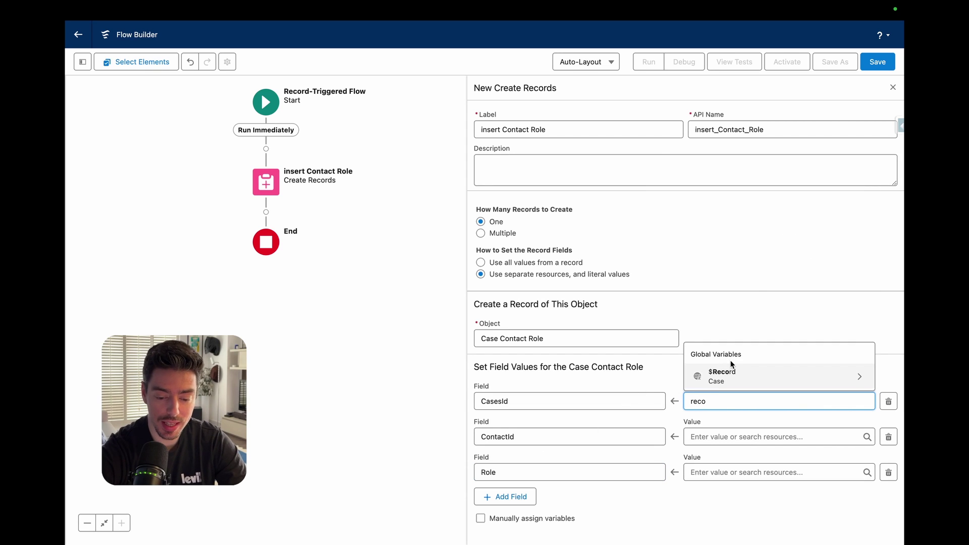
pyautogui.click(737, 377)
pyautogui.write('id')
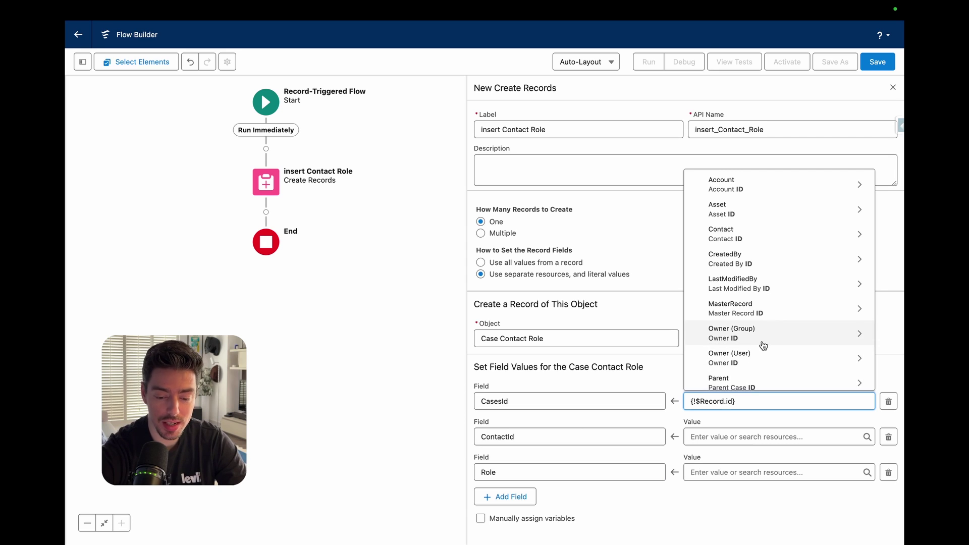
pyautogui.scroll(-4, 762, 343)
pyautogui.click(747, 337)
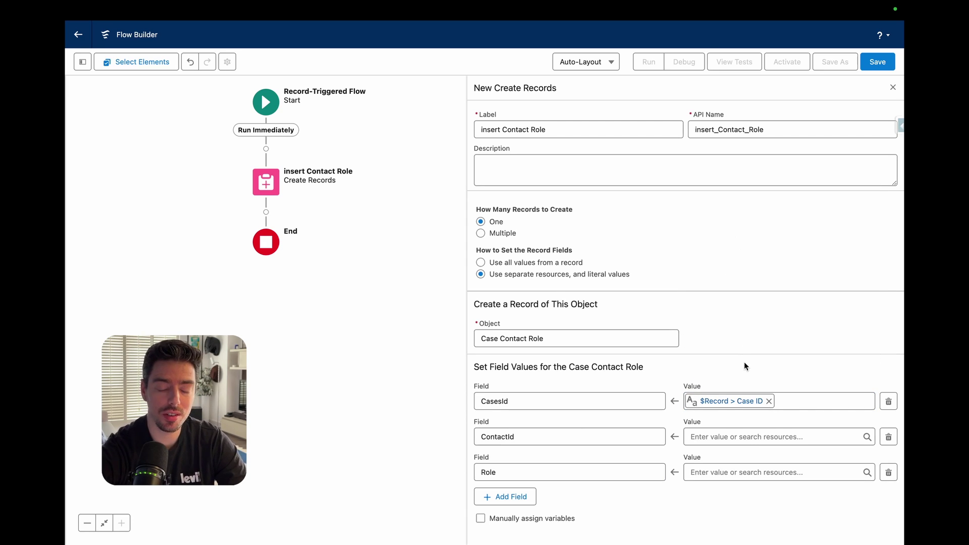
pyautogui.click(705, 437)
pyautogui.write('reco')
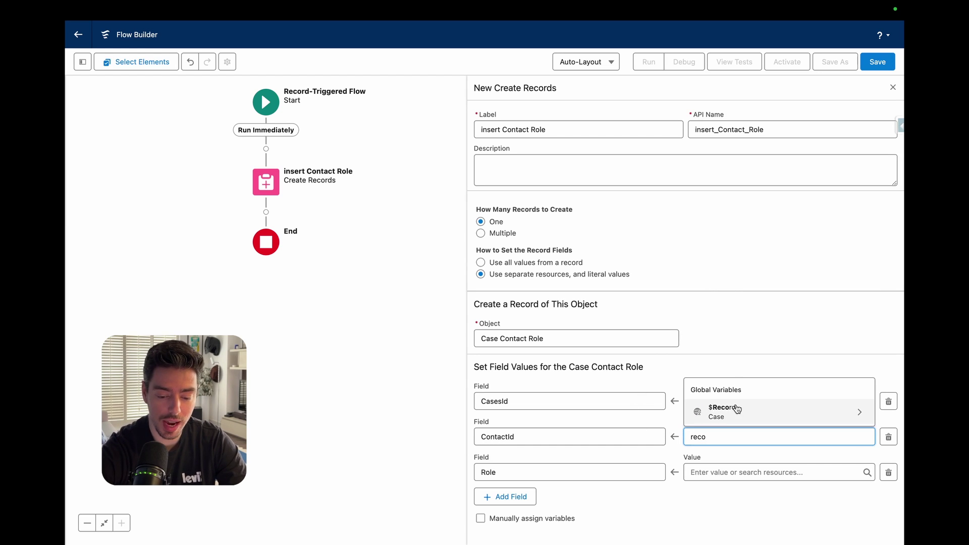
pyautogui.click(737, 409)
pyautogui.write('conta')
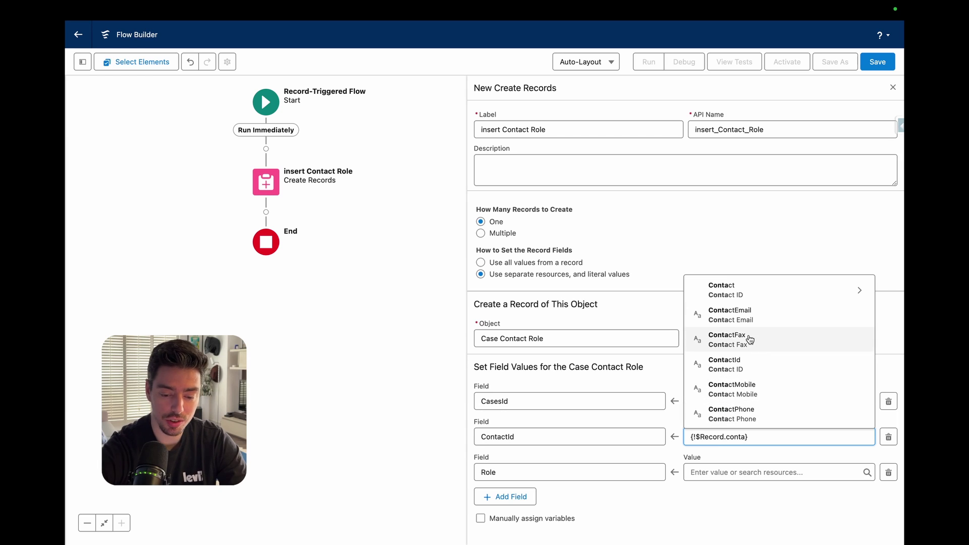
pyautogui.click(753, 359)
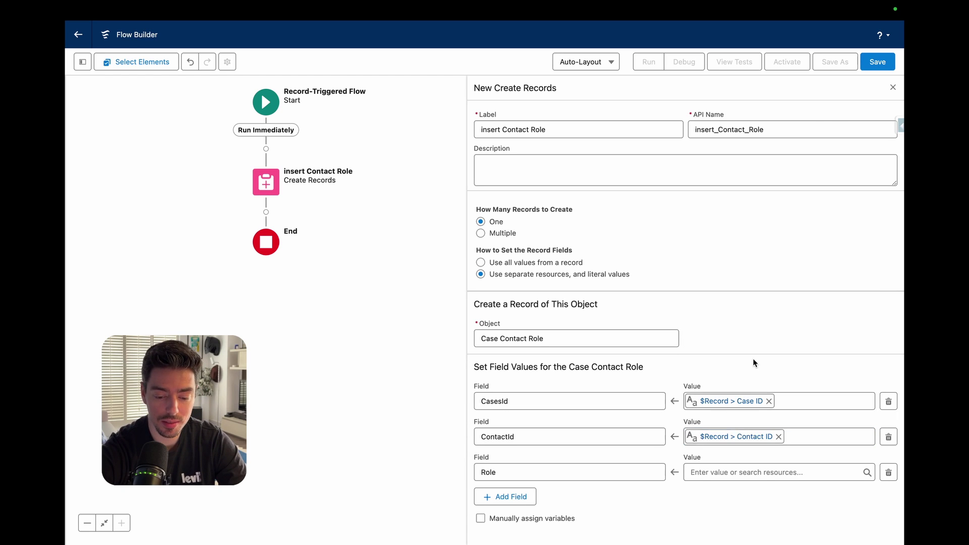
pyautogui.click(740, 472)
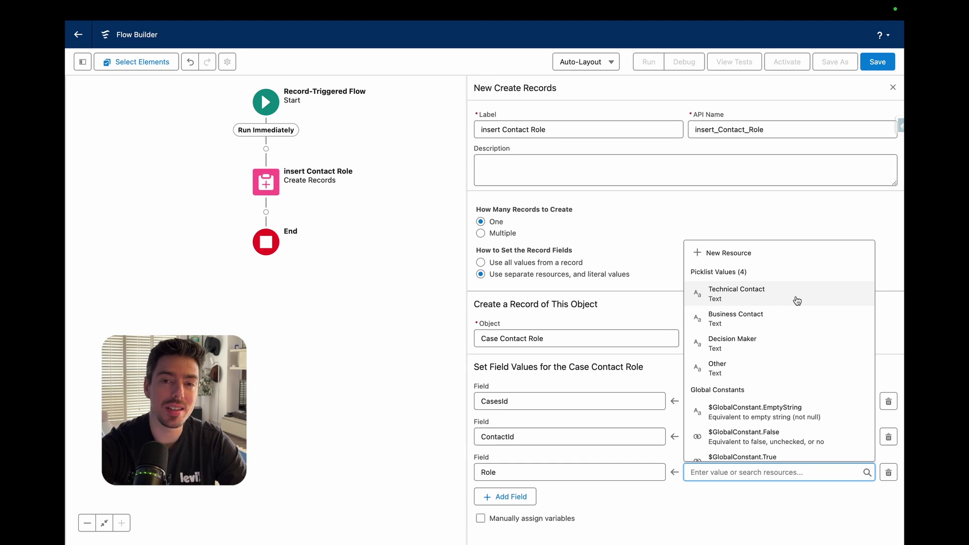
# Set the Role value to Decision Maker and save the flow.
pyautogui.click(771, 343)
pyautogui.click(800, 330)
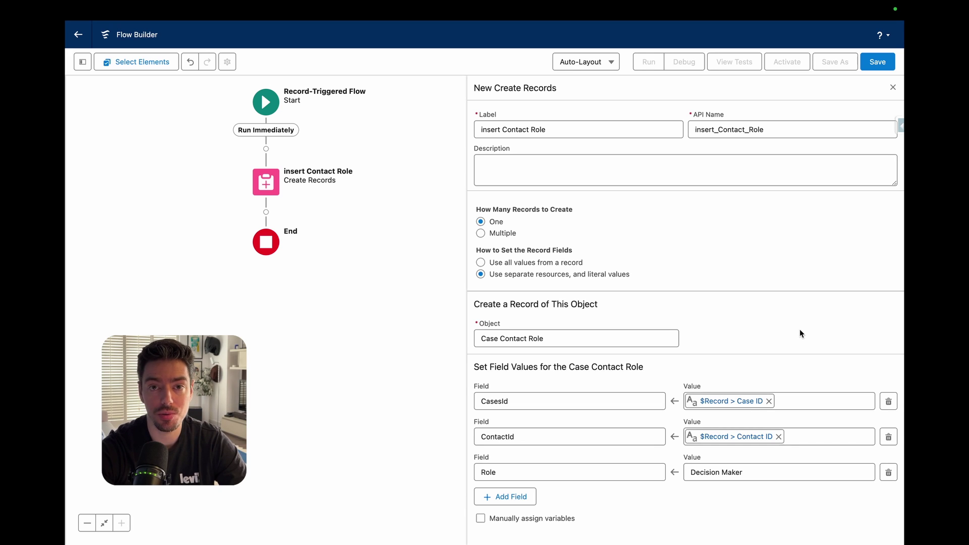
pyautogui.click(877, 62)
# Save the flow with the label 'Case - Creation' and activate it.
pyautogui.click(430, 242)
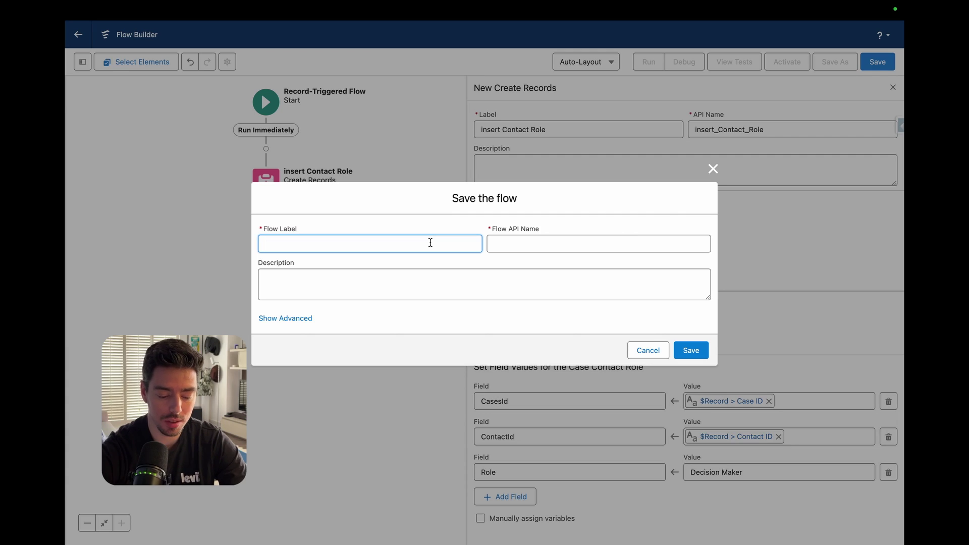
pyautogui.write('Case - Cr')
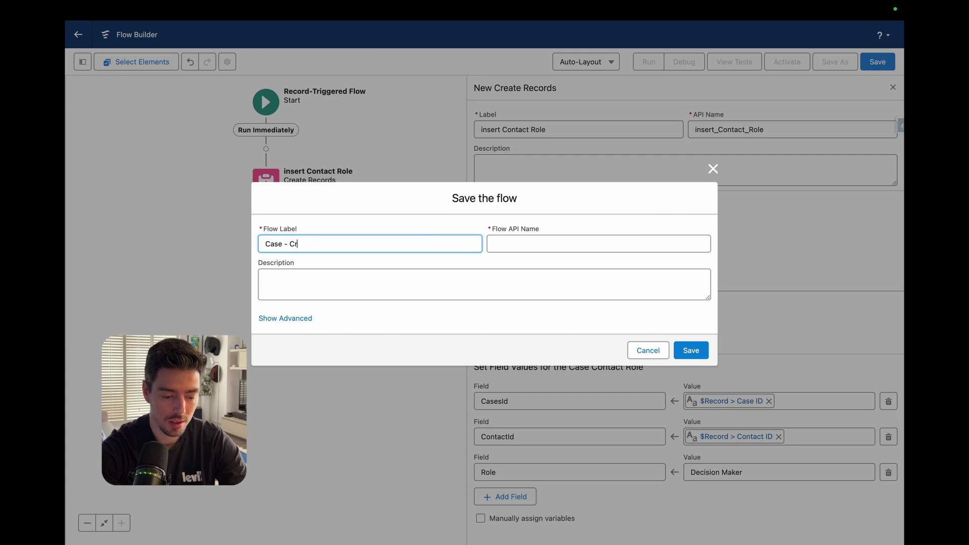
pyautogui.write('eation')
pyautogui.press('Tab')
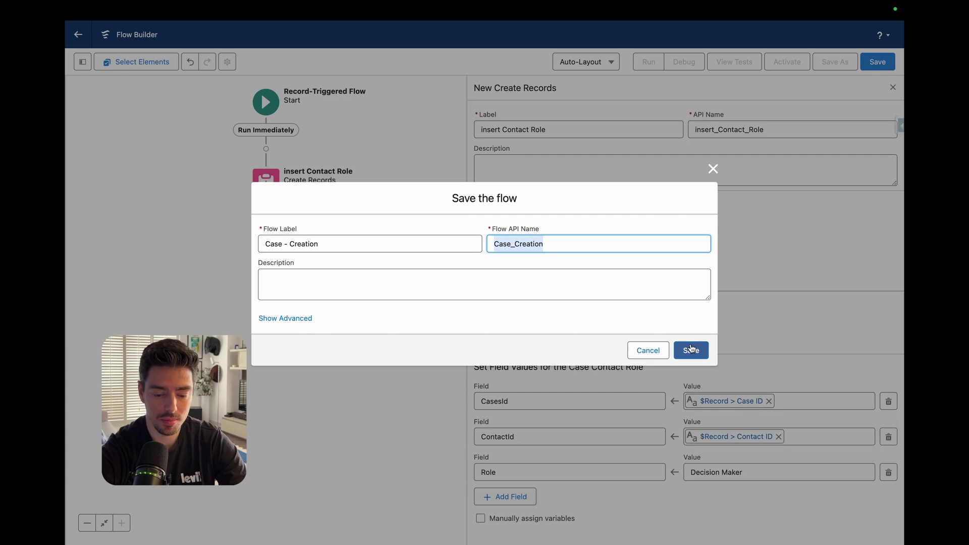
pyautogui.click(692, 350)
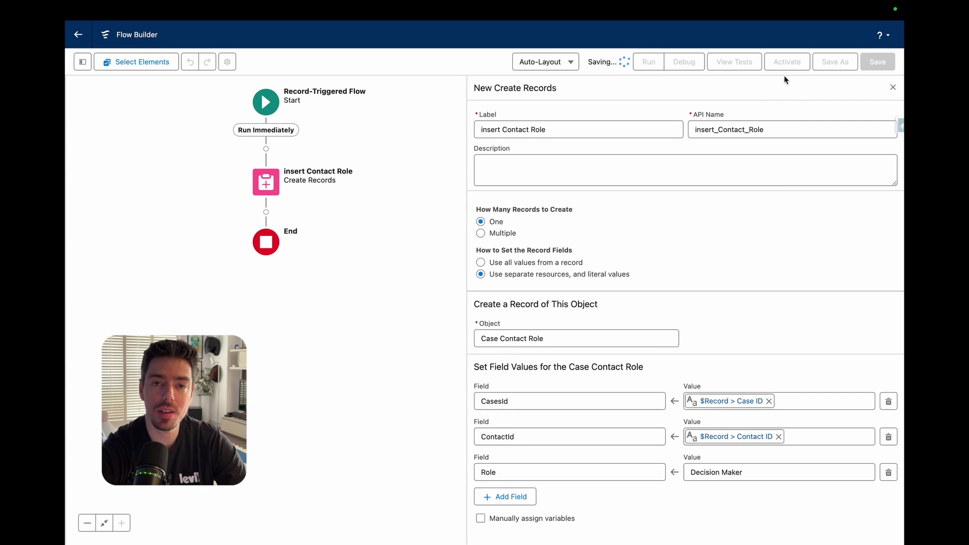
pyautogui.click(786, 67)
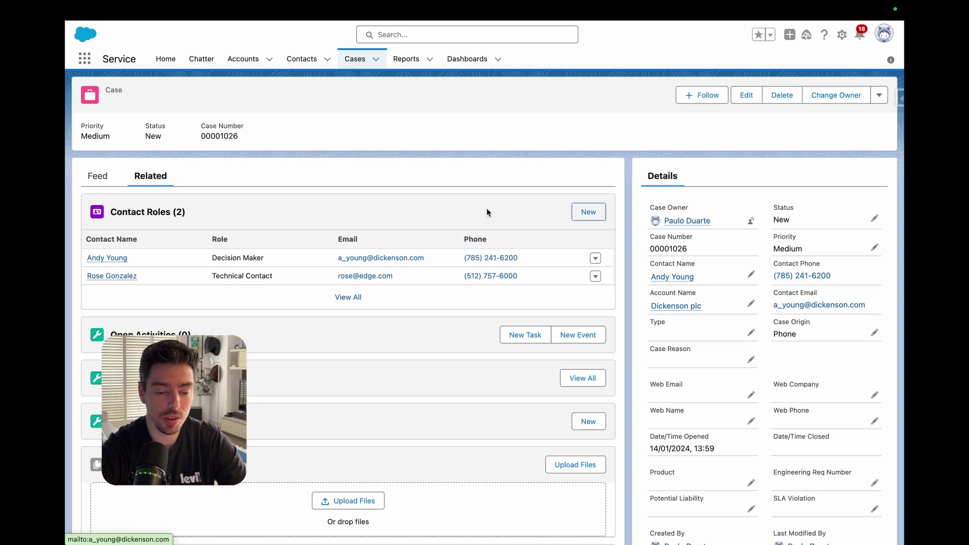
# Create a new case linked to a recent contact, with Case Origin set to Phone.
pyautogui.press('super+r')
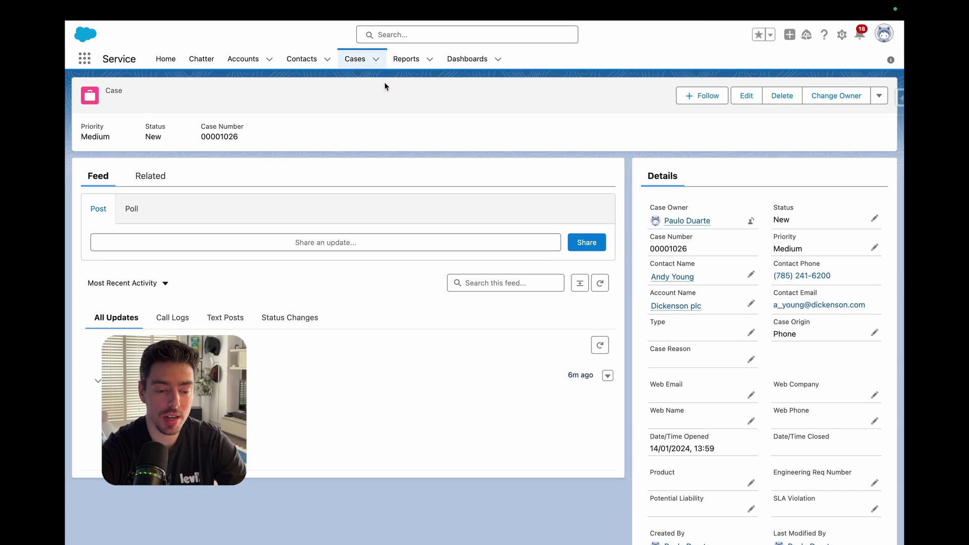
pyautogui.click(376, 60)
pyautogui.click(372, 83)
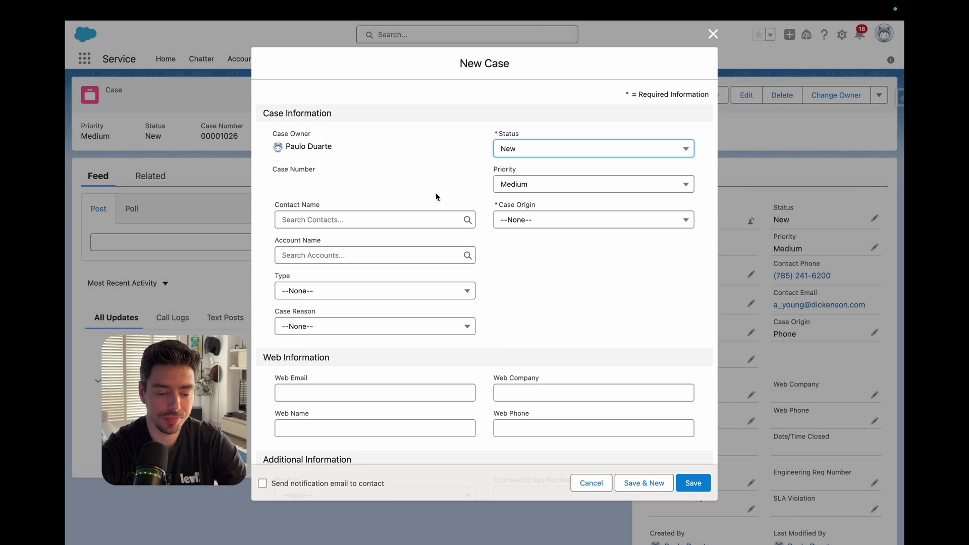
pyautogui.click(402, 225)
pyautogui.click(363, 257)
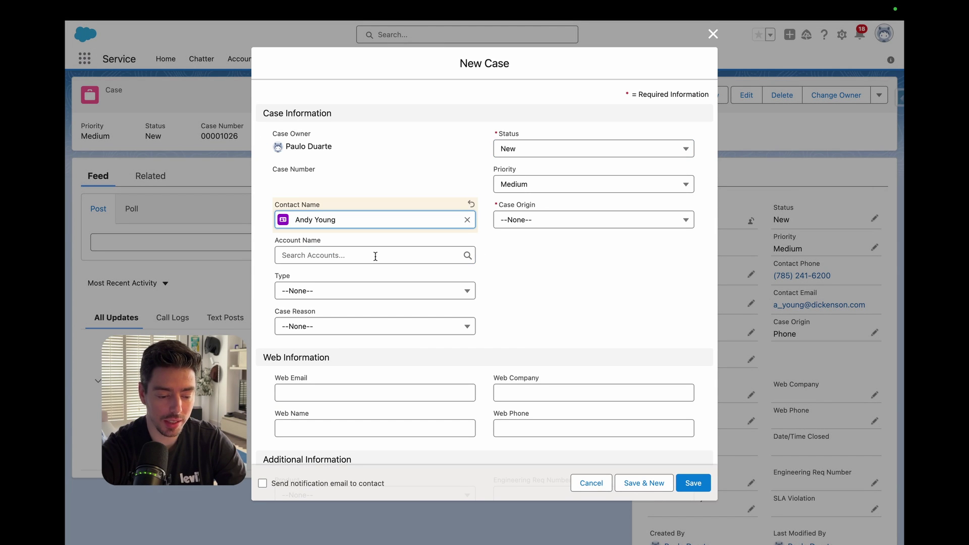
pyautogui.click(555, 222)
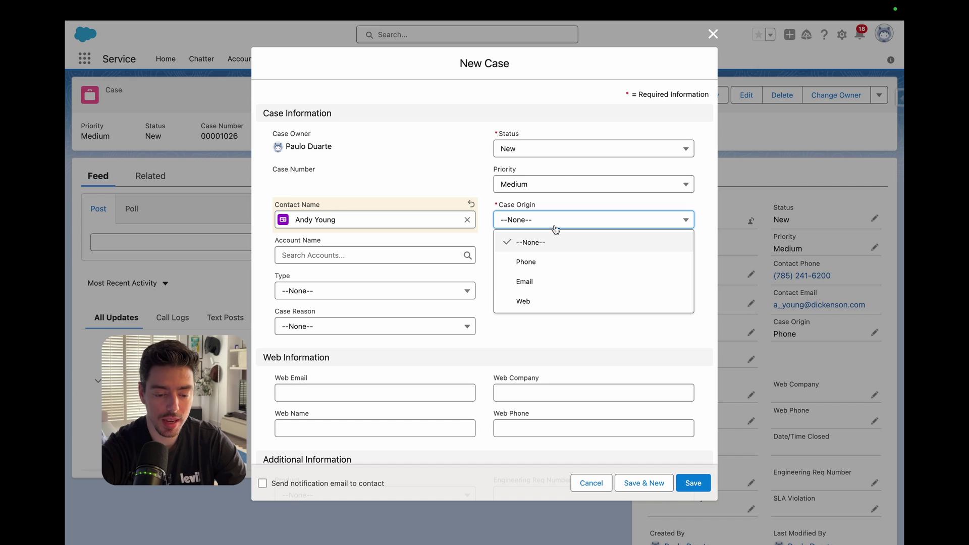
pyautogui.click(557, 265)
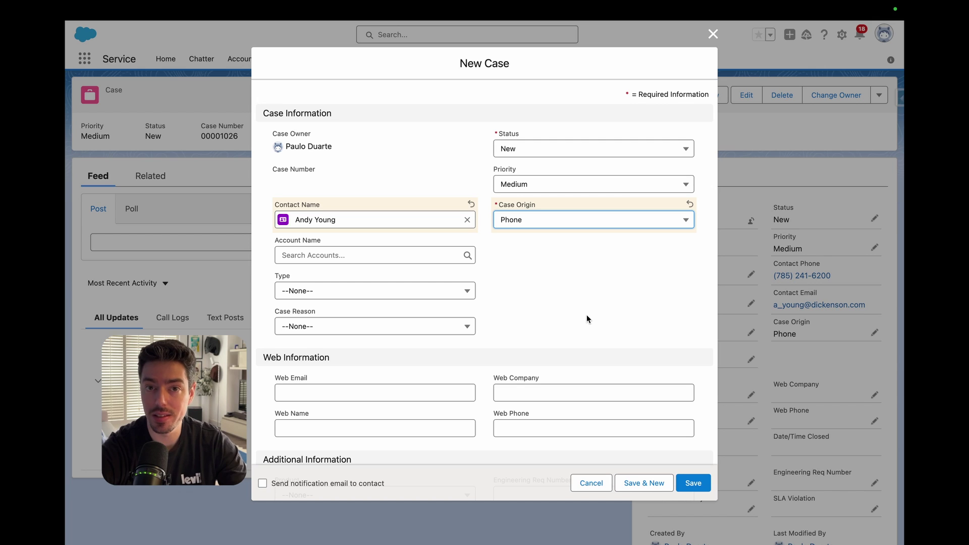
pyautogui.click(690, 482)
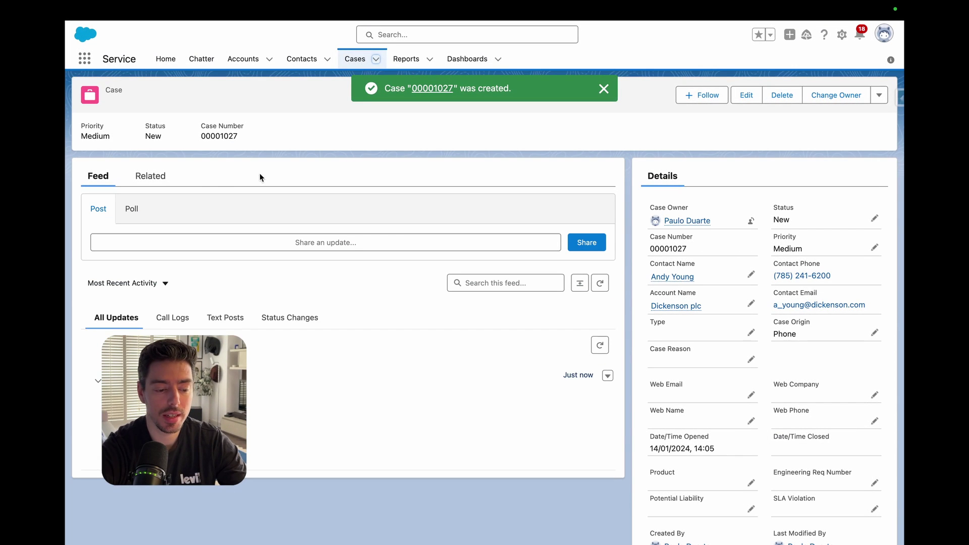
# Show the case's Contact Roles list, with its automatic Decision Maker, and start a new contact role.
pyautogui.click(160, 178)
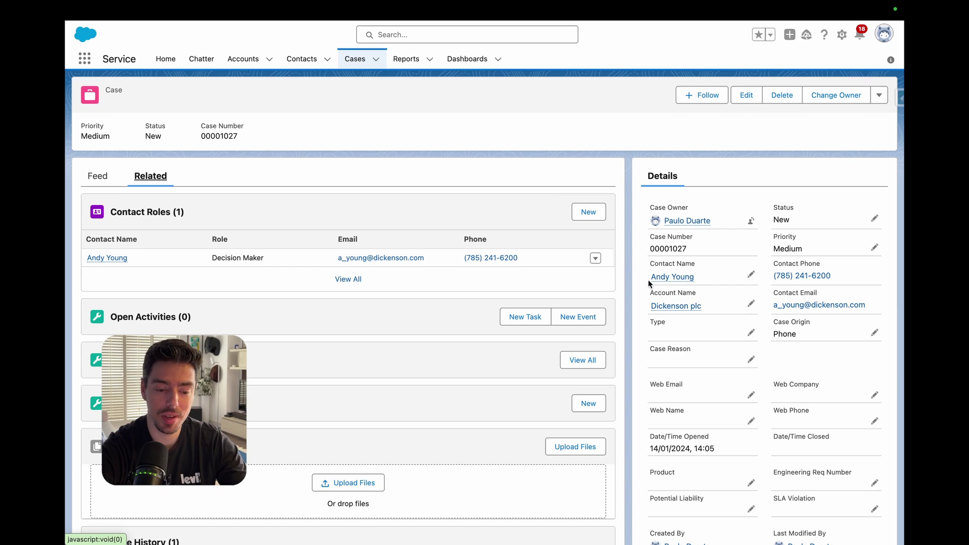
pyautogui.click(595, 214)
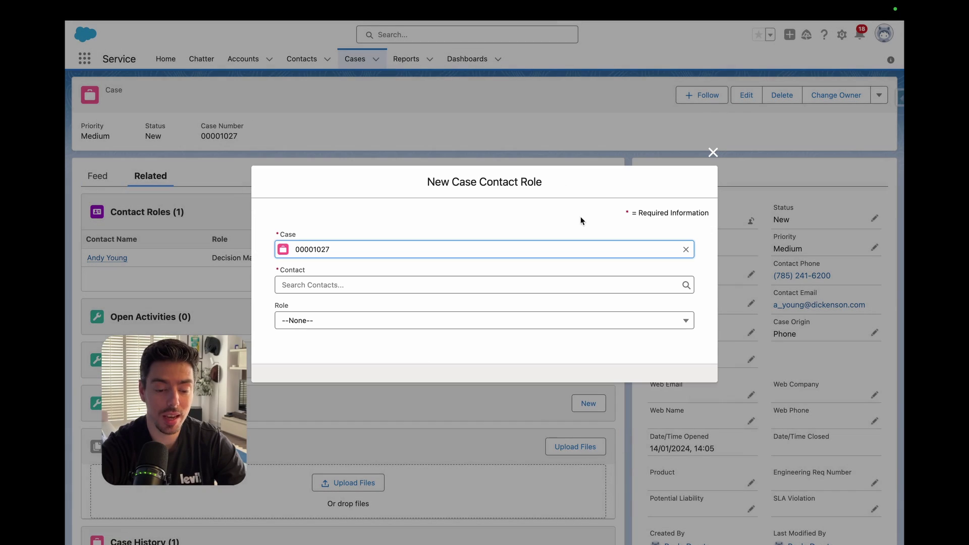
# Add a second Edge Communications contact with the Technical Contact role and save it.
pyautogui.click(502, 282)
pyautogui.write('ros')
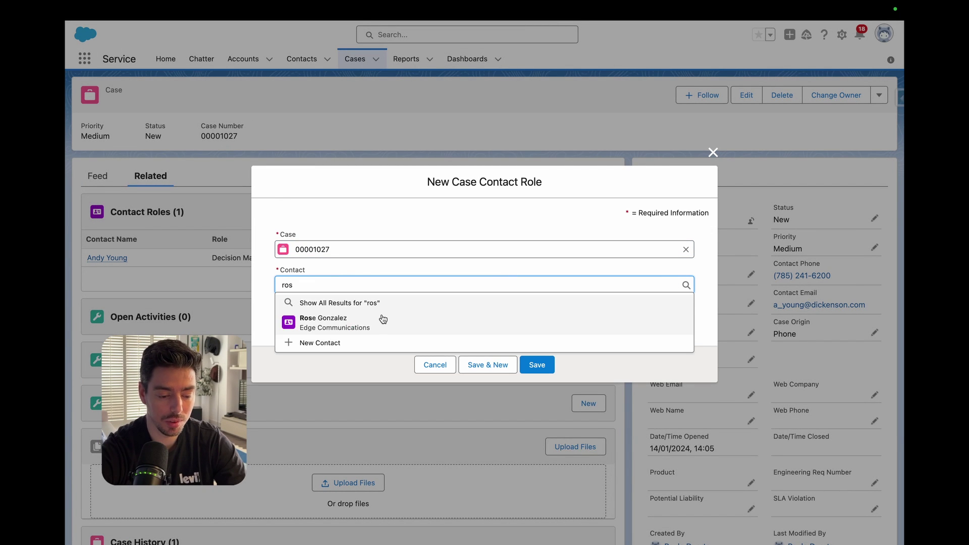
pyautogui.click(383, 319)
pyautogui.click(382, 321)
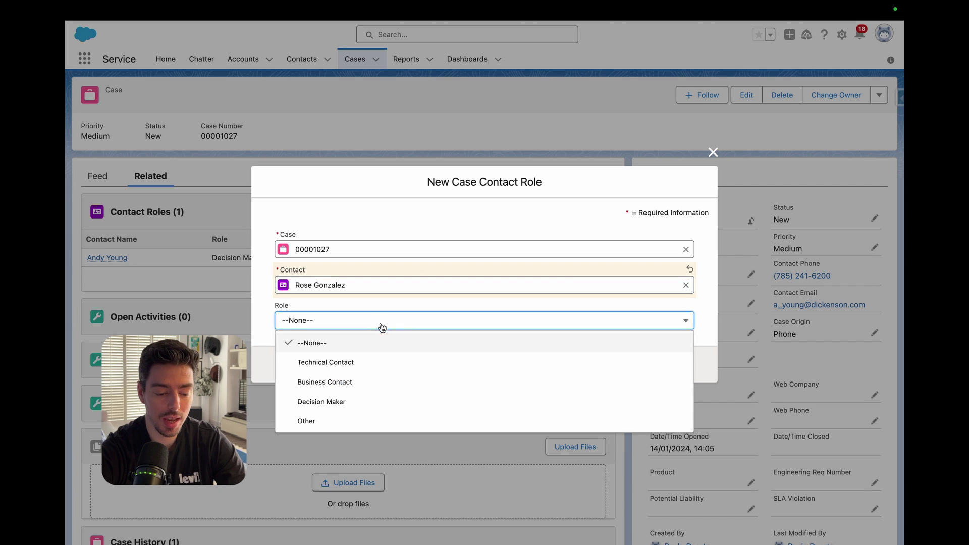
pyautogui.click(377, 367)
pyautogui.click(542, 367)
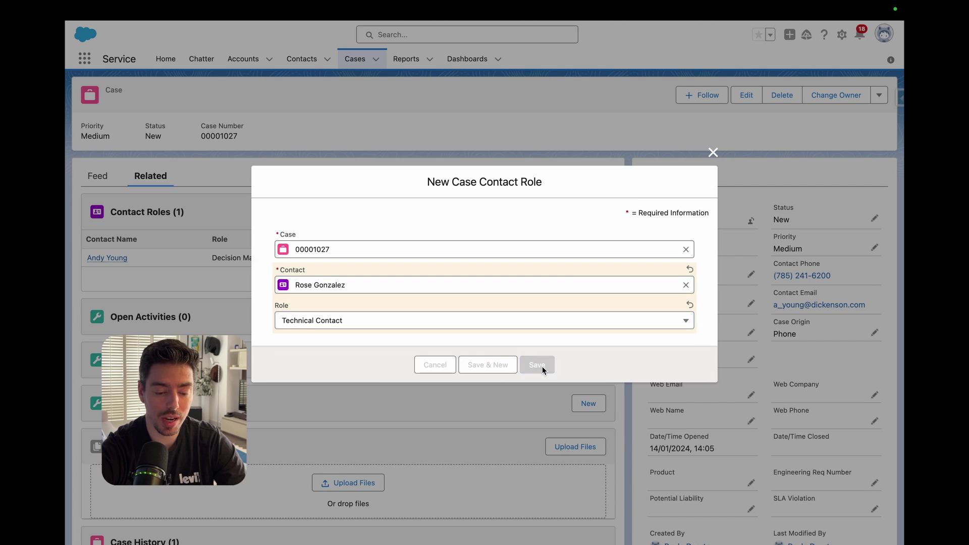